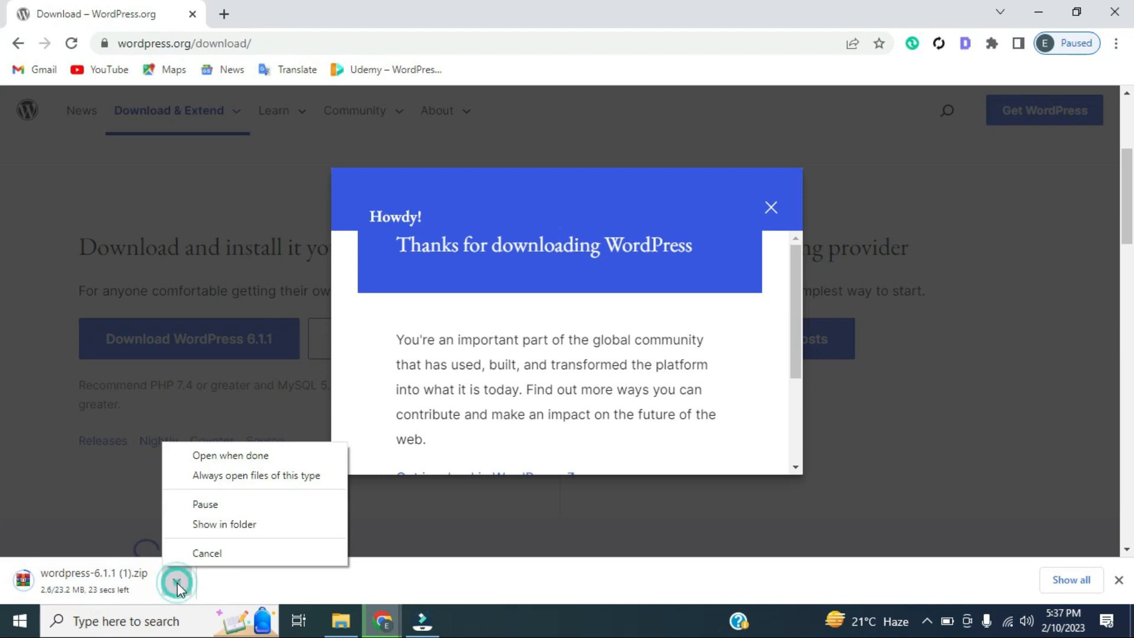
# Cancel the duplicate WordPress 6.1.1 zip download, dismiss the thank-you popup, and bring up Downloads
pyautogui.click(193, 551)
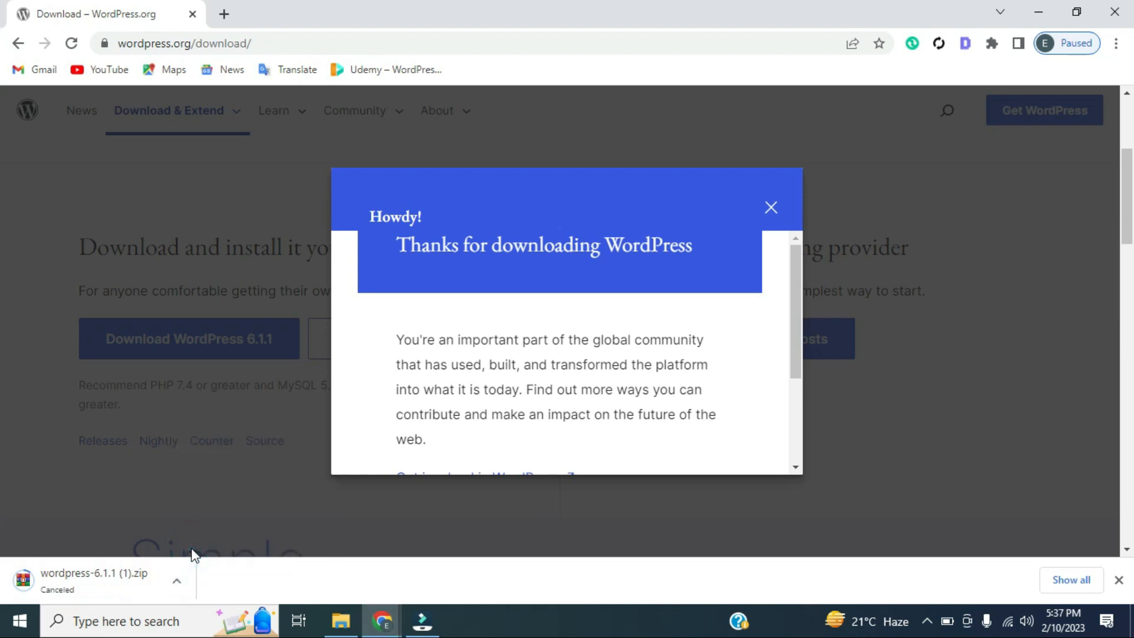
pyautogui.click(773, 209)
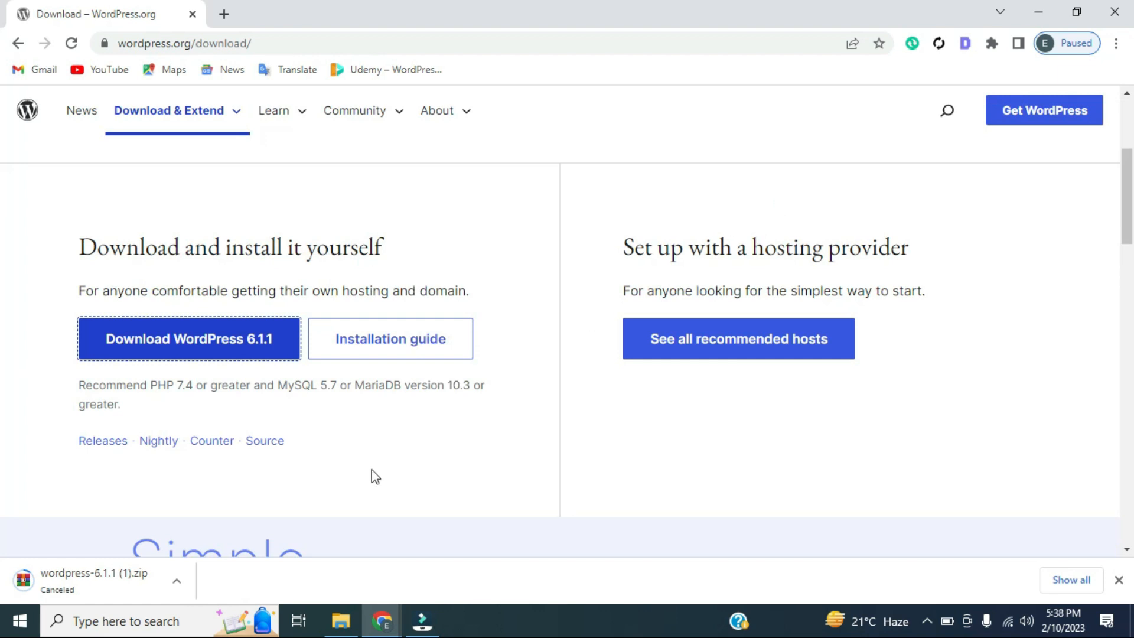
pyautogui.moveTo(341, 630)
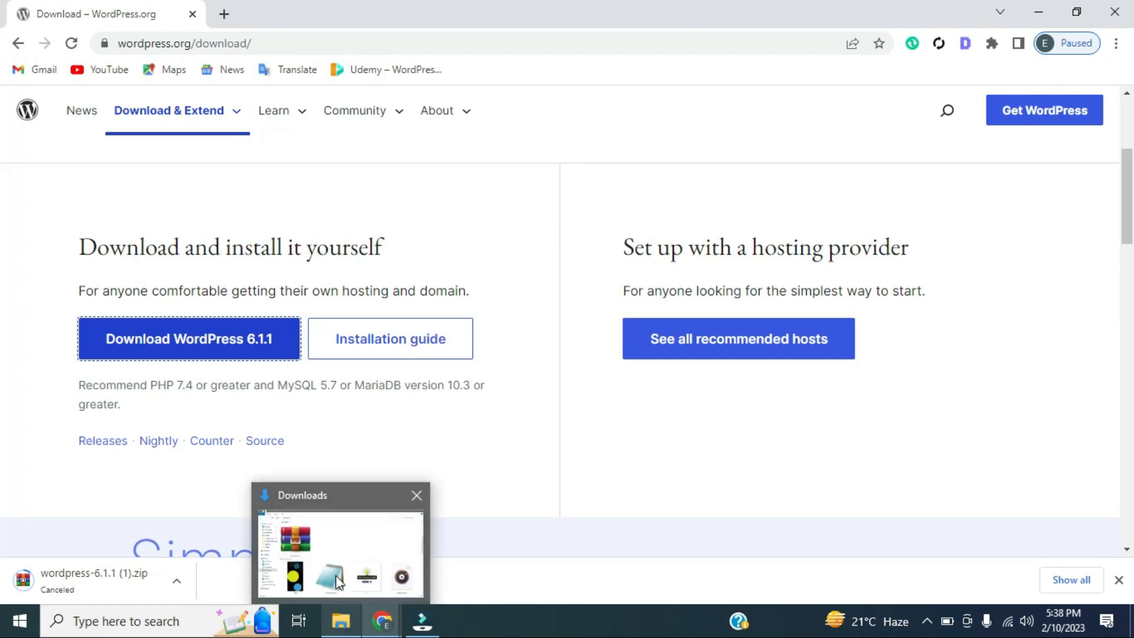
pyautogui.click(335, 569)
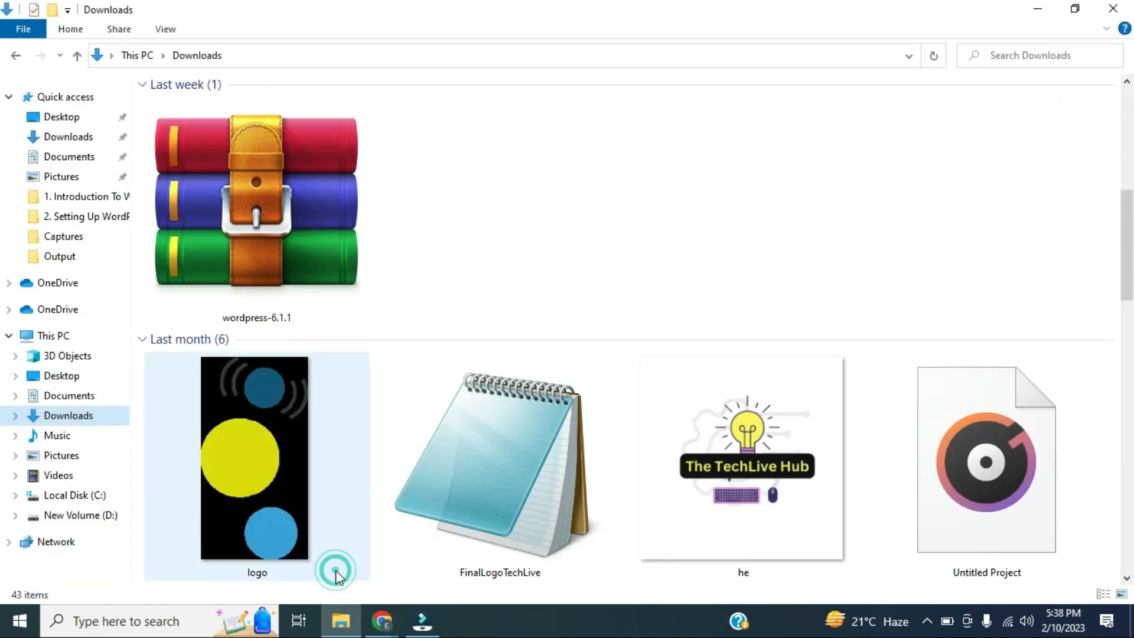
# Select the wordpress-6.1.1 archive and launch XAMPP Control Panel from a 'xamp' Windows search
pyautogui.click(242, 211)
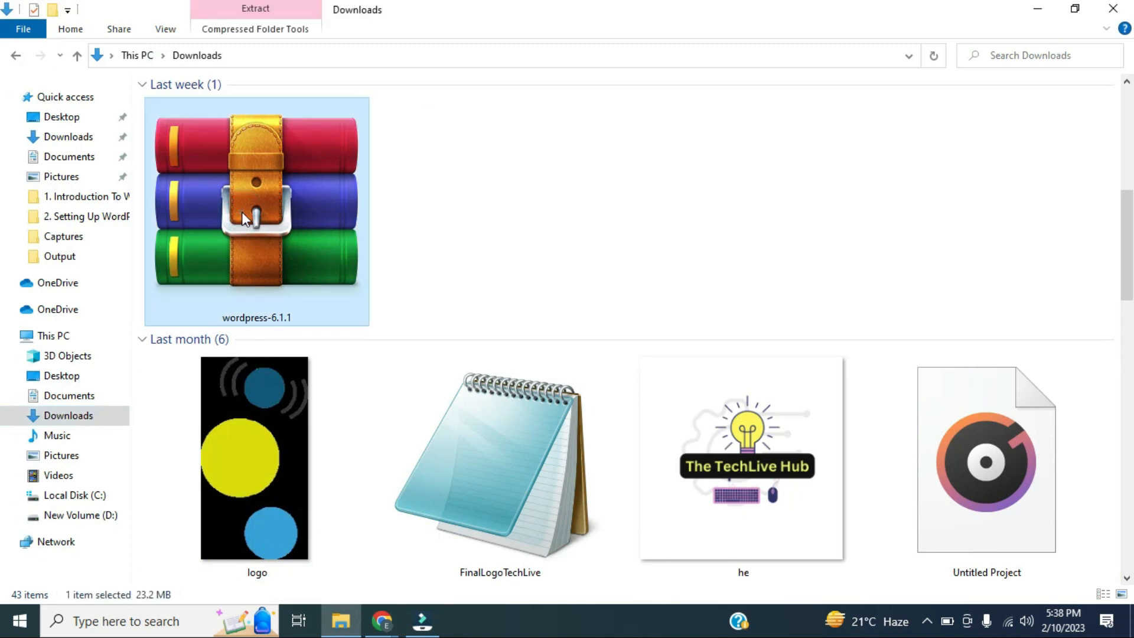
pyautogui.click(86, 618)
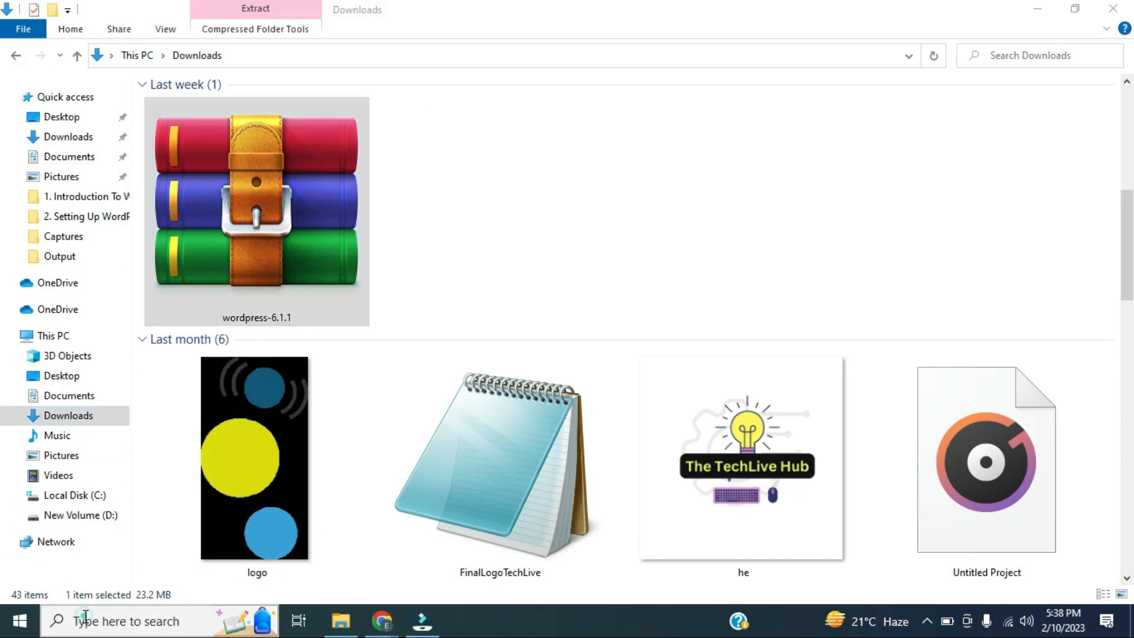
pyautogui.write('xa')
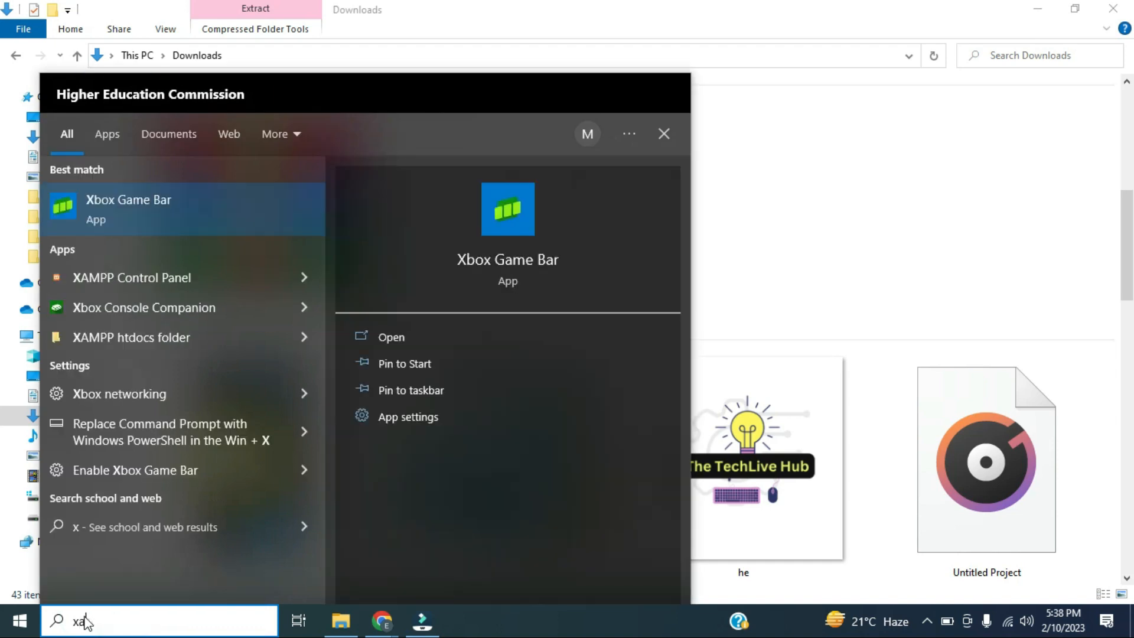
pyautogui.write('mp')
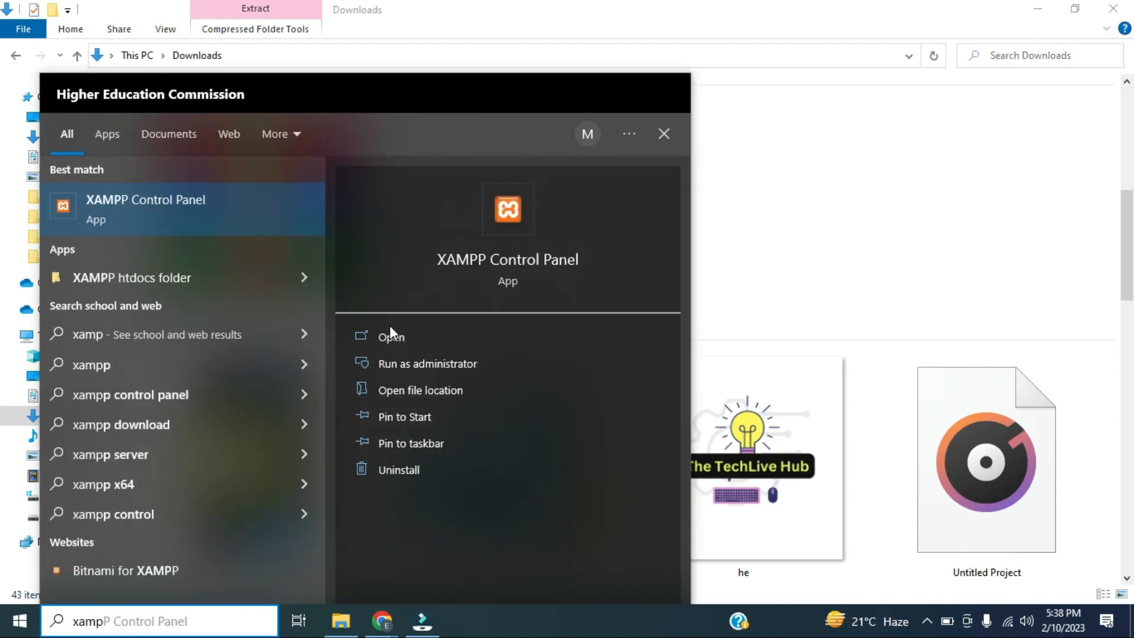
pyautogui.click(391, 337)
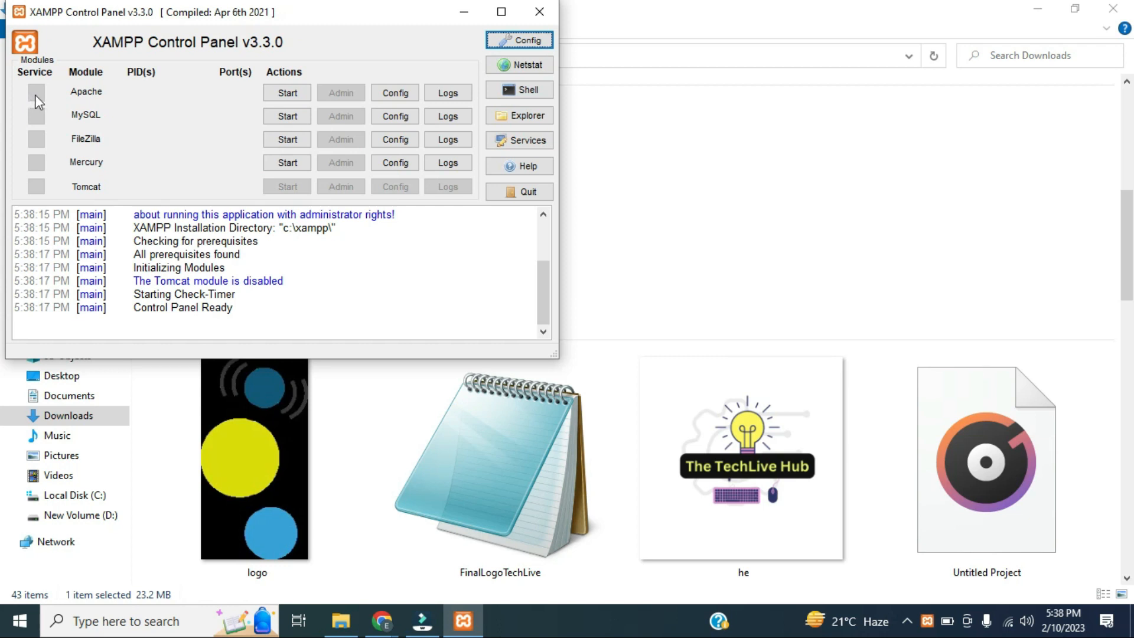
# Start Apache and MySQL in XAMPP, then open the XAMPP install folder in Explorer
pyautogui.click(302, 93)
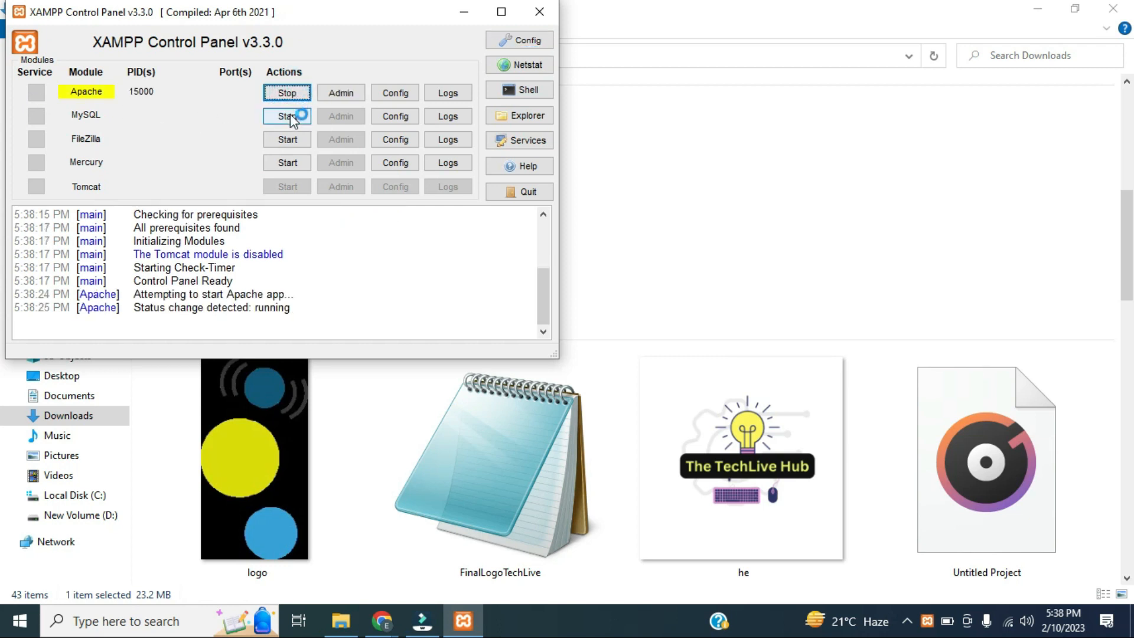
pyautogui.click(289, 116)
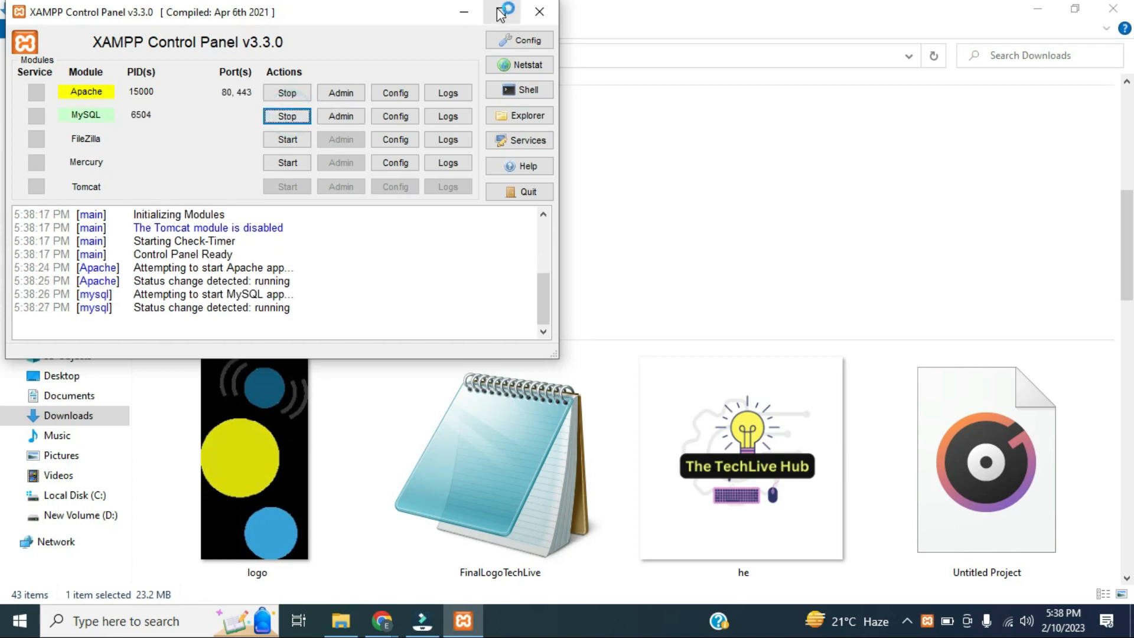
pyautogui.click(471, 13)
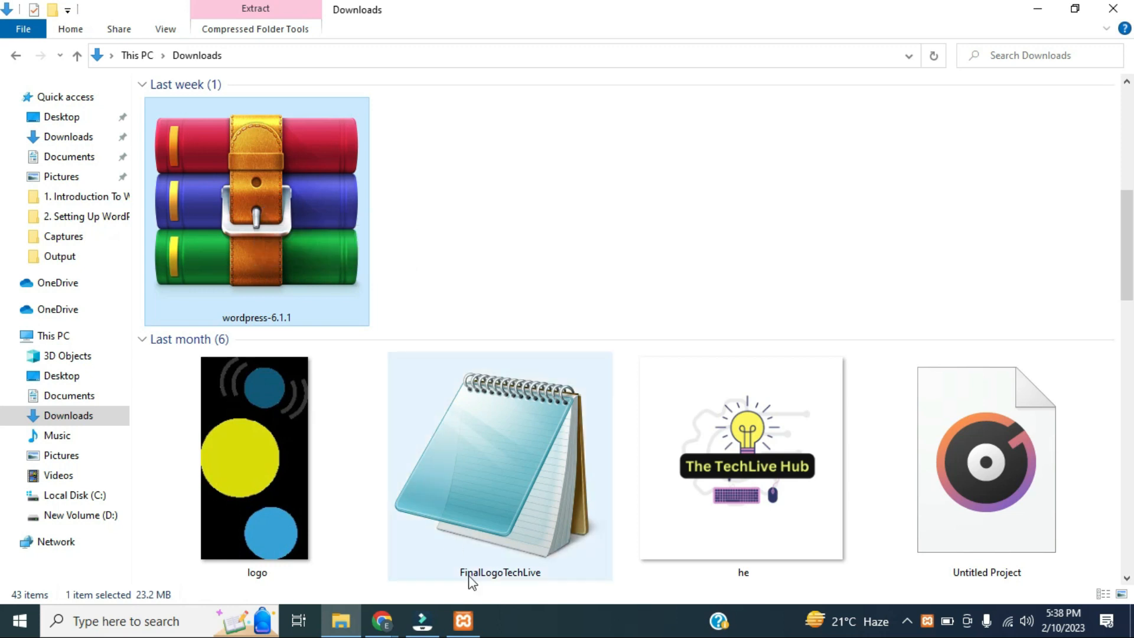
pyautogui.click(467, 623)
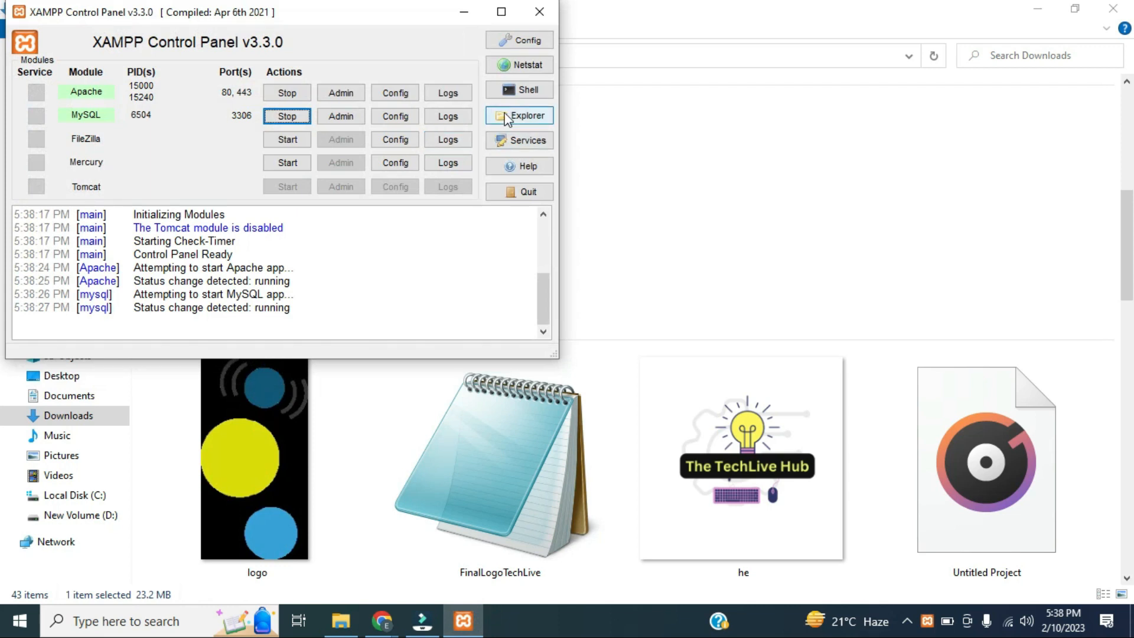
pyautogui.click(520, 116)
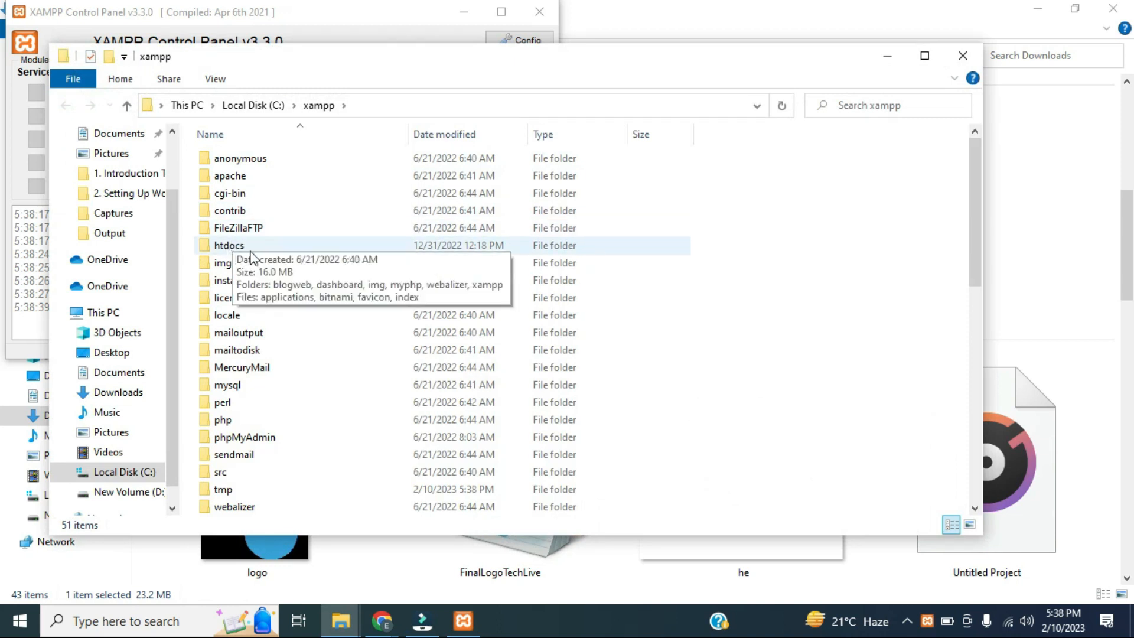
# Browse from Local Disk (C:) into C:\xampp\htdocs to view the web root
pyautogui.click(262, 247)
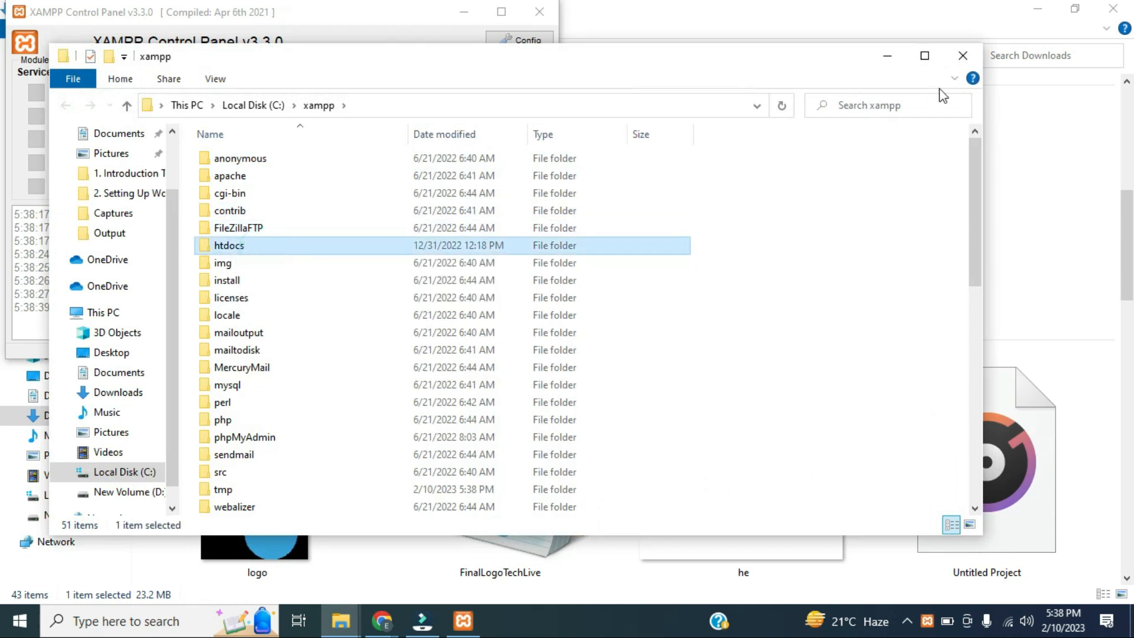
pyautogui.click(957, 66)
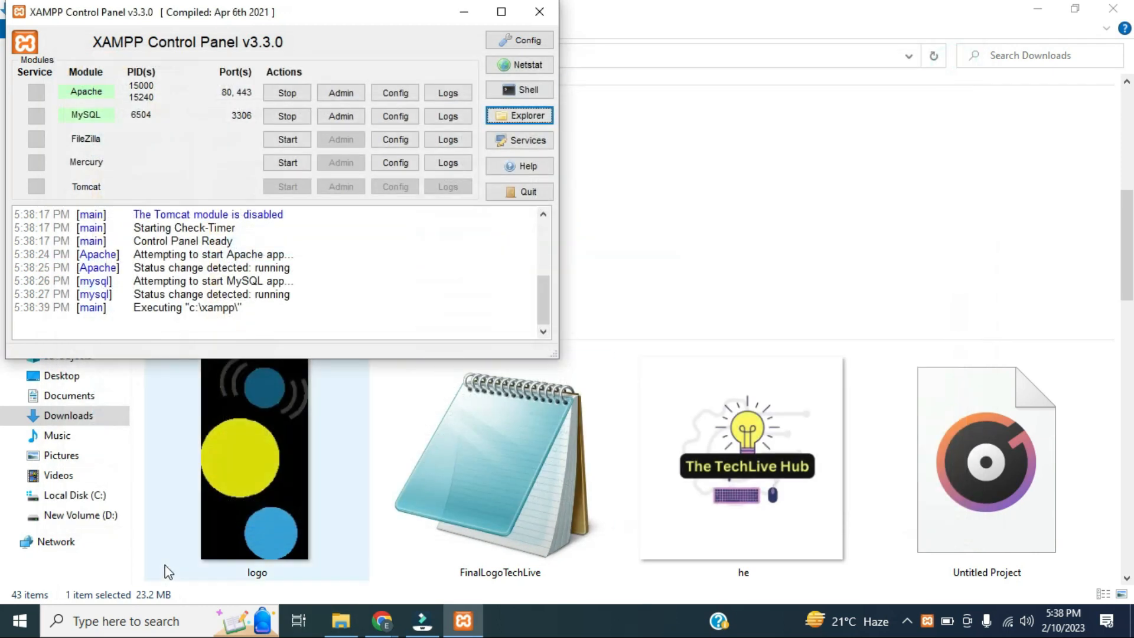
pyautogui.click(84, 496)
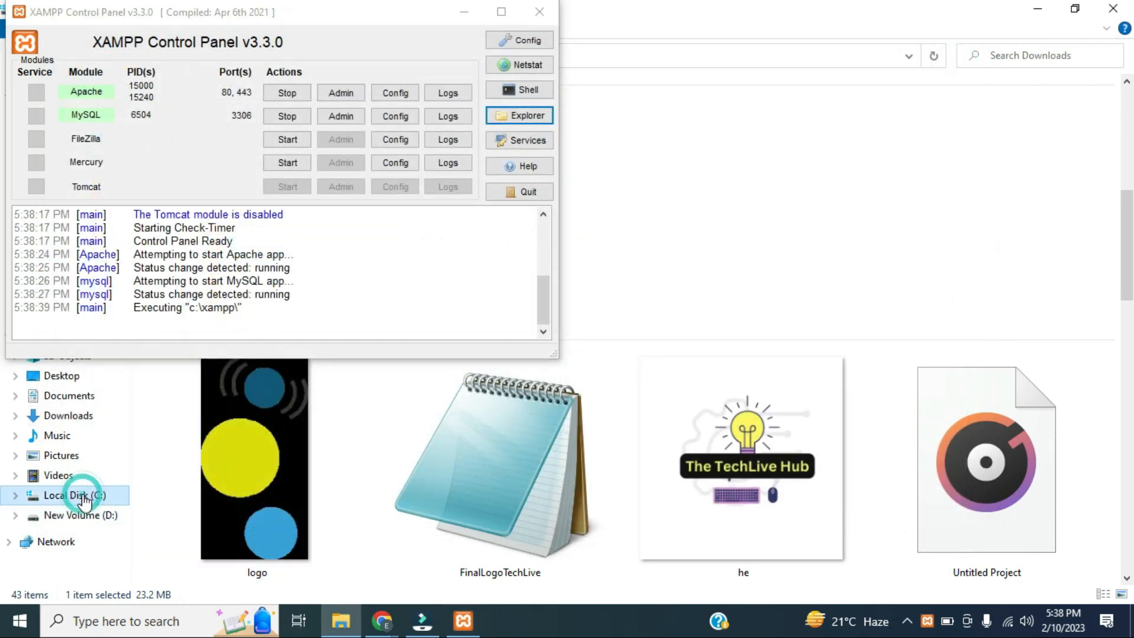
pyautogui.click(464, 11)
pyautogui.doubleClick(222, 300)
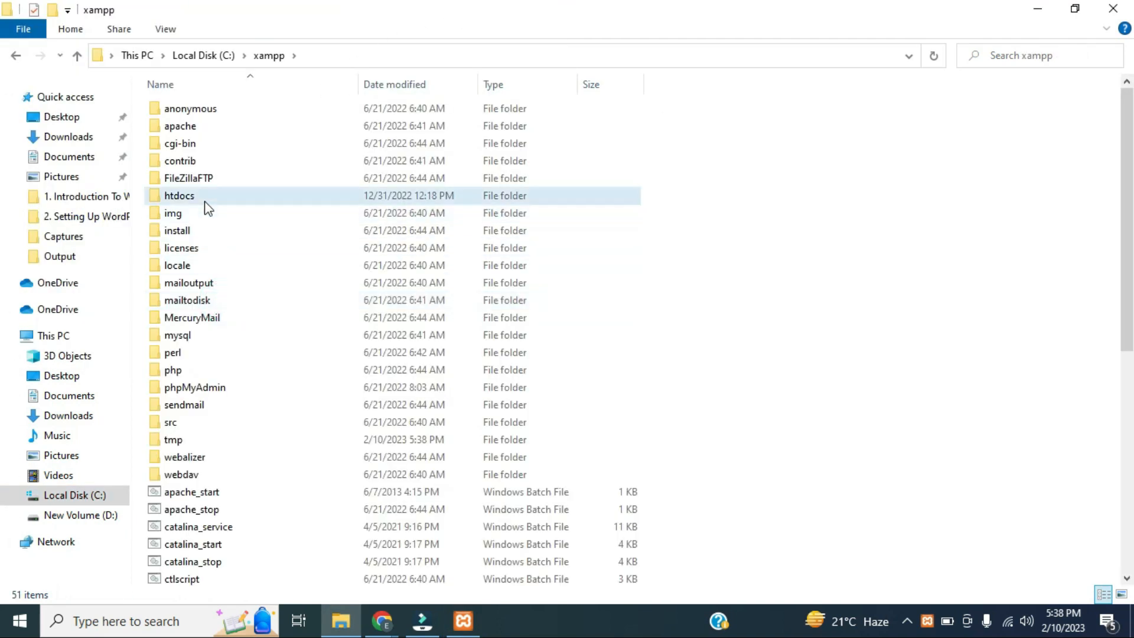
pyautogui.doubleClick(205, 199)
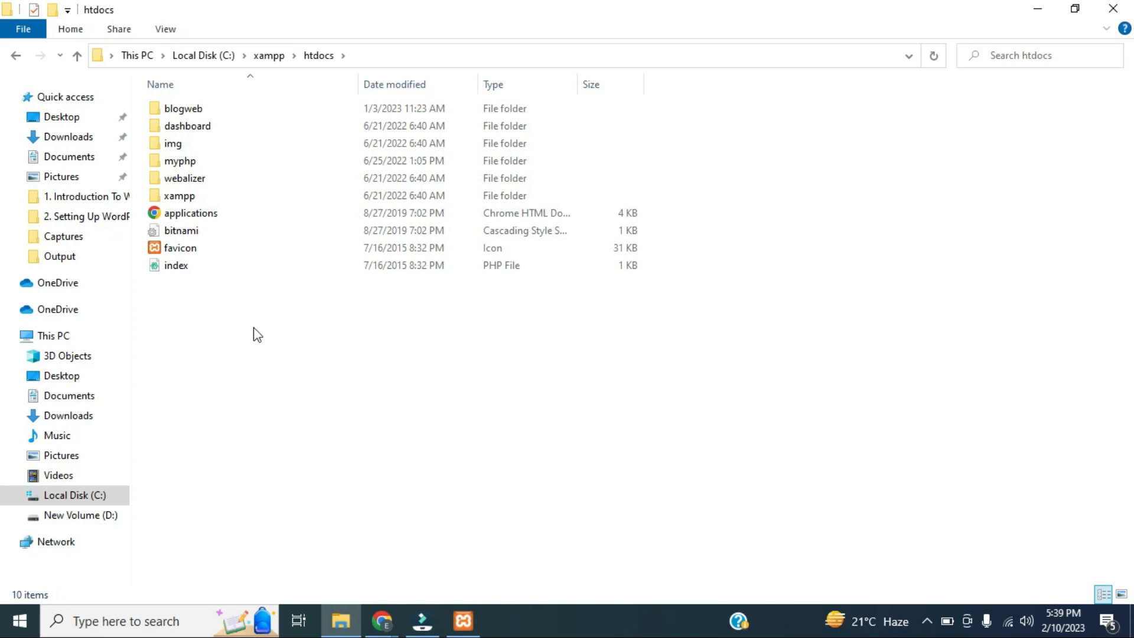
# Go back three levels to the Downloads folder with the wordpress-6.1.1 archive
pyautogui.click(15, 55)
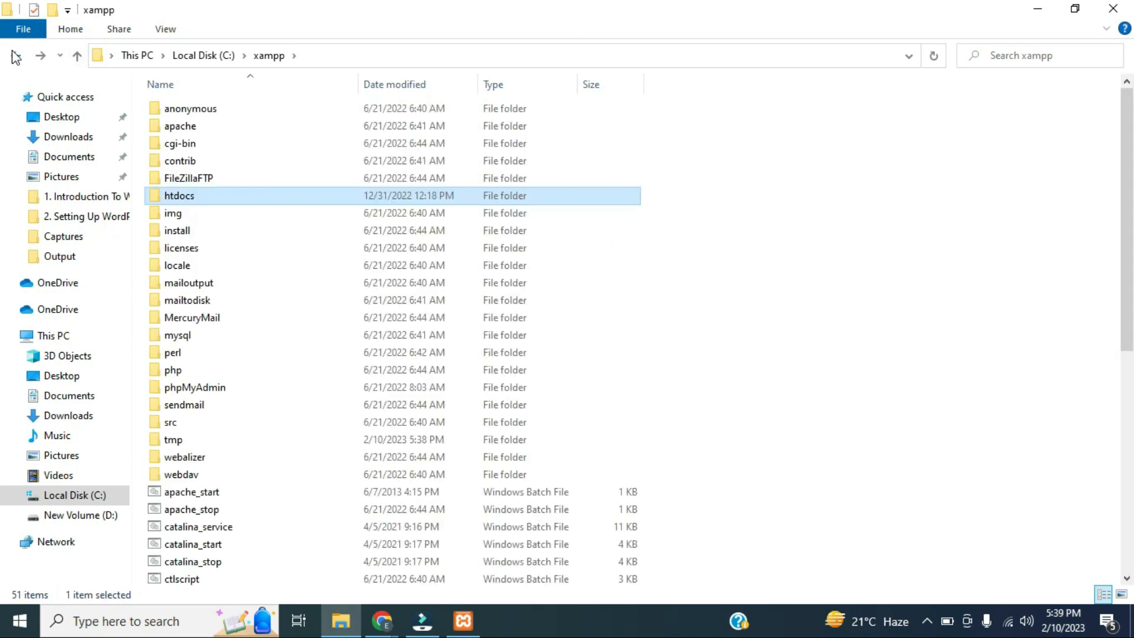
pyautogui.click(16, 55)
pyautogui.click(15, 56)
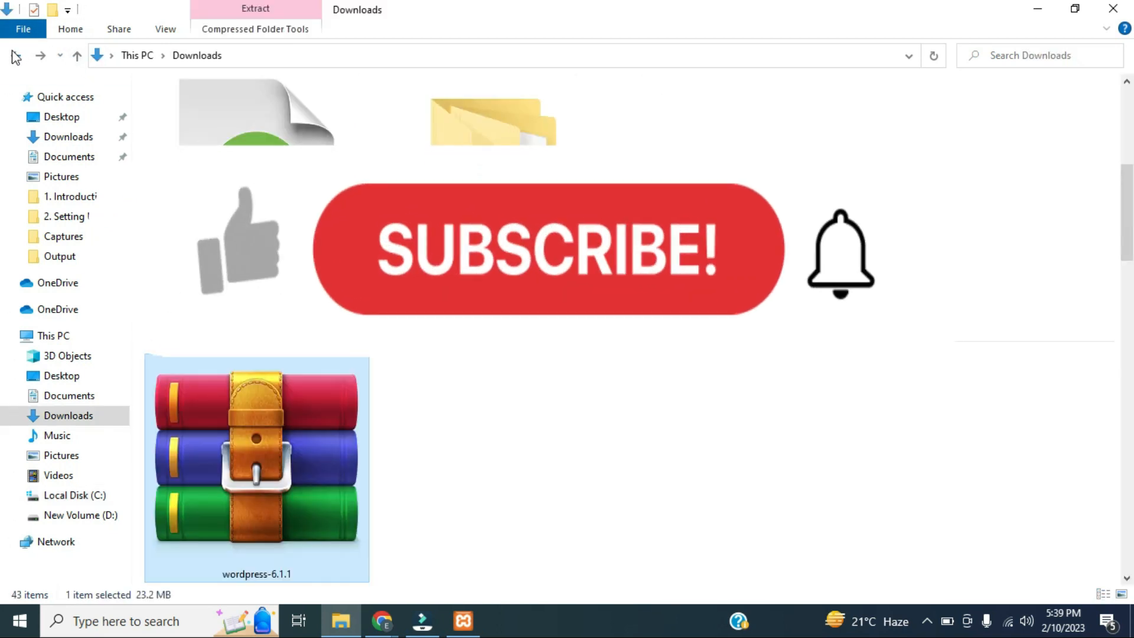
# Paste the wordpress-6.1.1 zip into C:\xampp\htdocs
pyautogui.moveTo(1126, 230); pyautogui.dragTo(1131, 258)
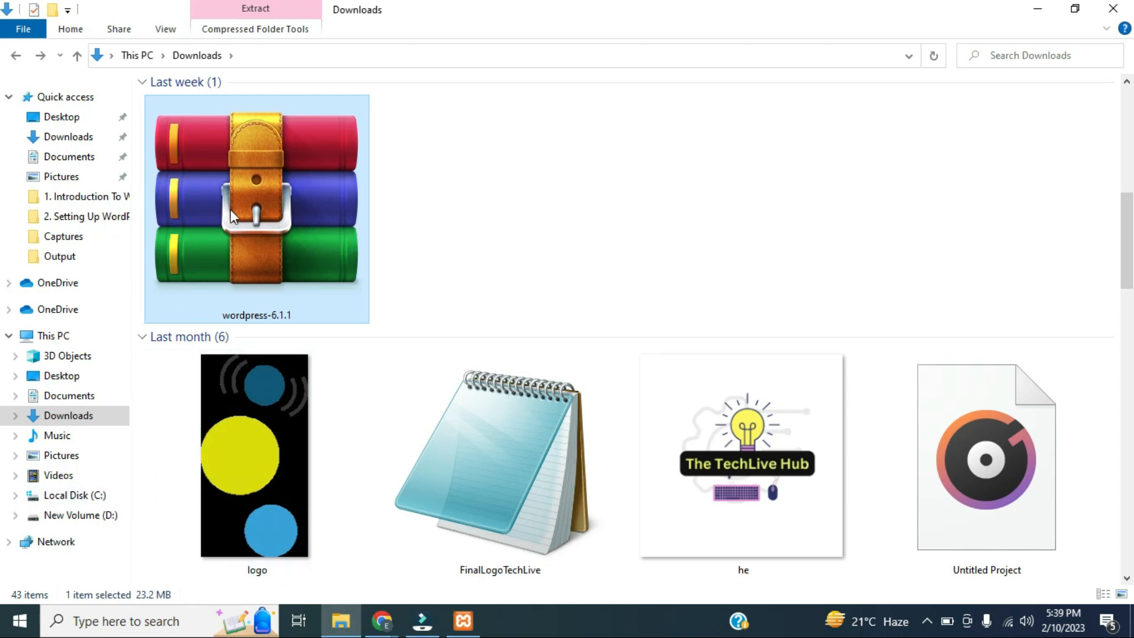
pyautogui.click(461, 627)
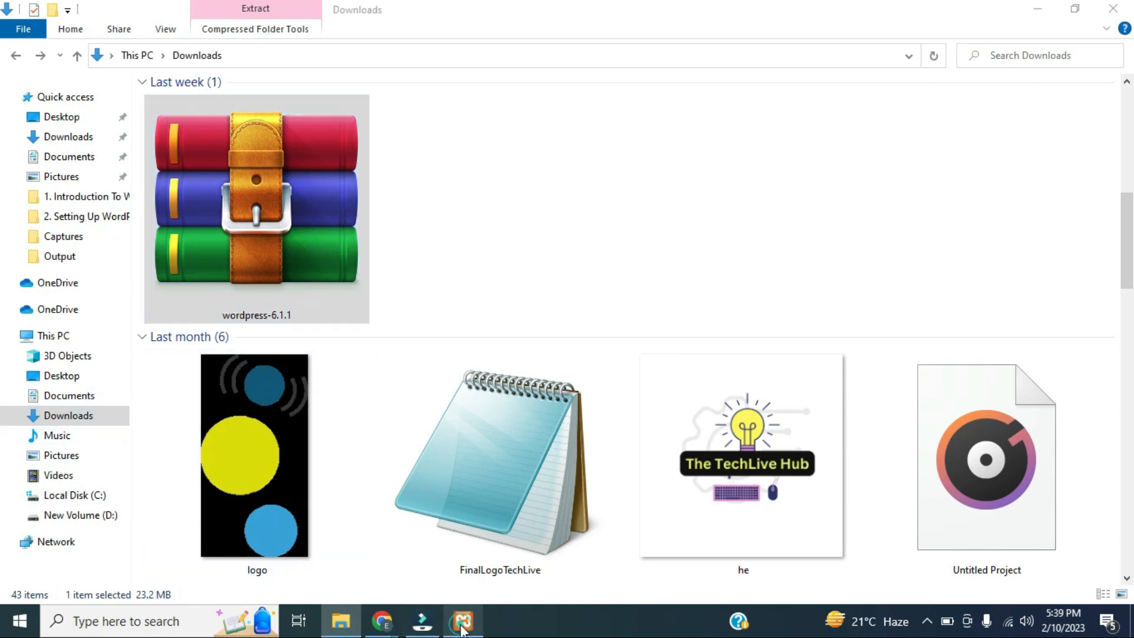
pyautogui.click(509, 117)
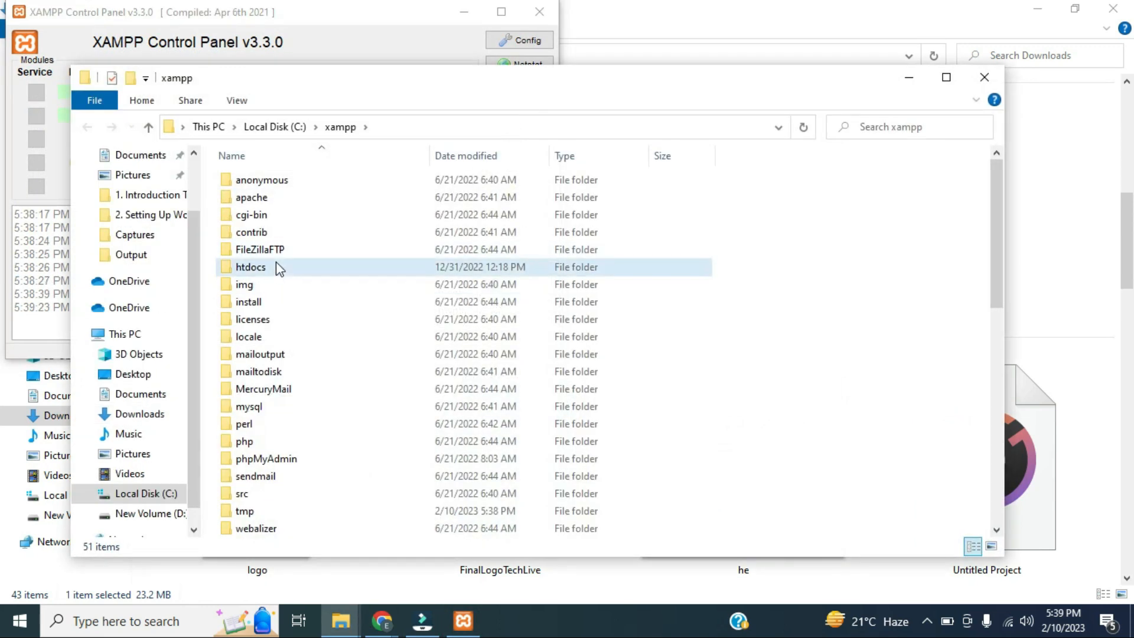
pyautogui.doubleClick(278, 268)
pyautogui.hotkey('ctrl', 'v')
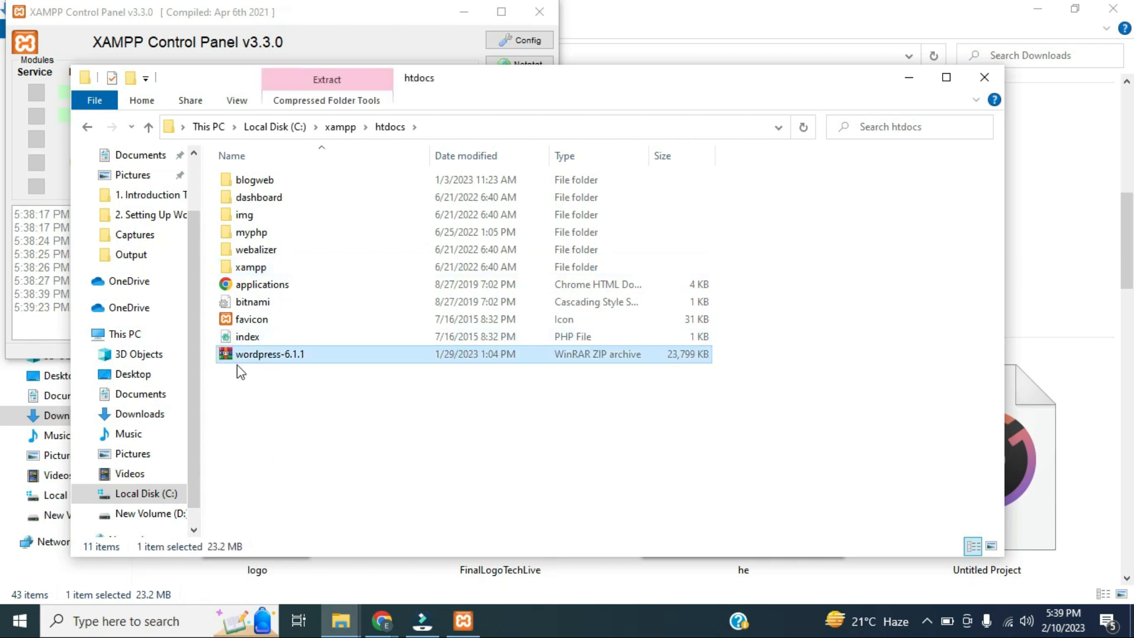
# Extract the zip with WinRAR into a new wordpress-6.1.1 folder
pyautogui.click(262, 354)
pyautogui.rightClick(263, 355)
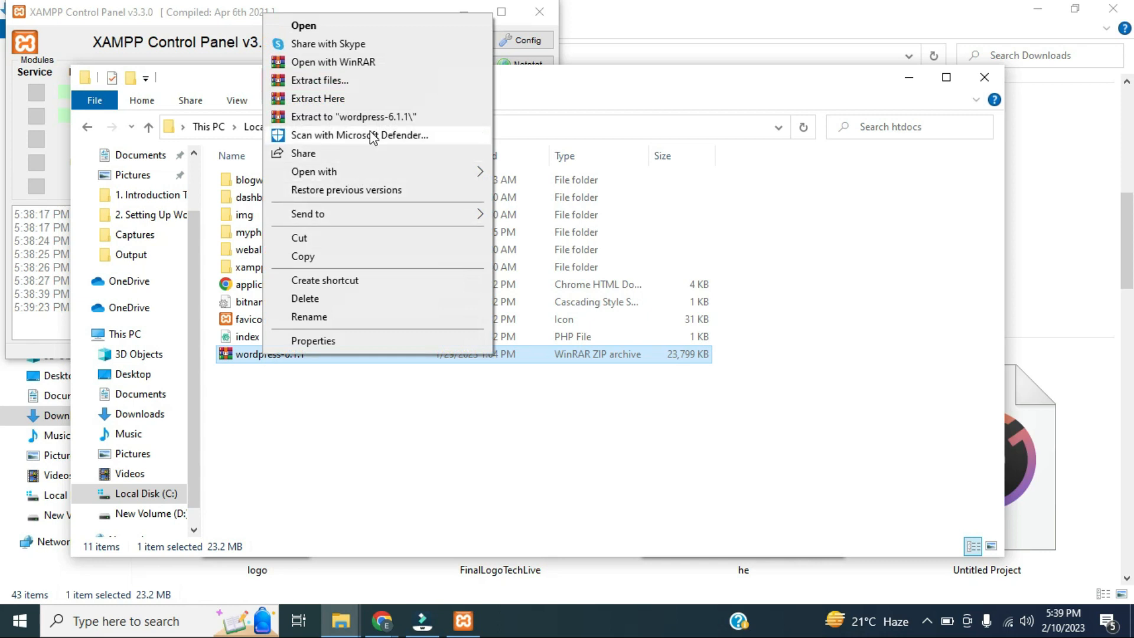
pyautogui.click(378, 117)
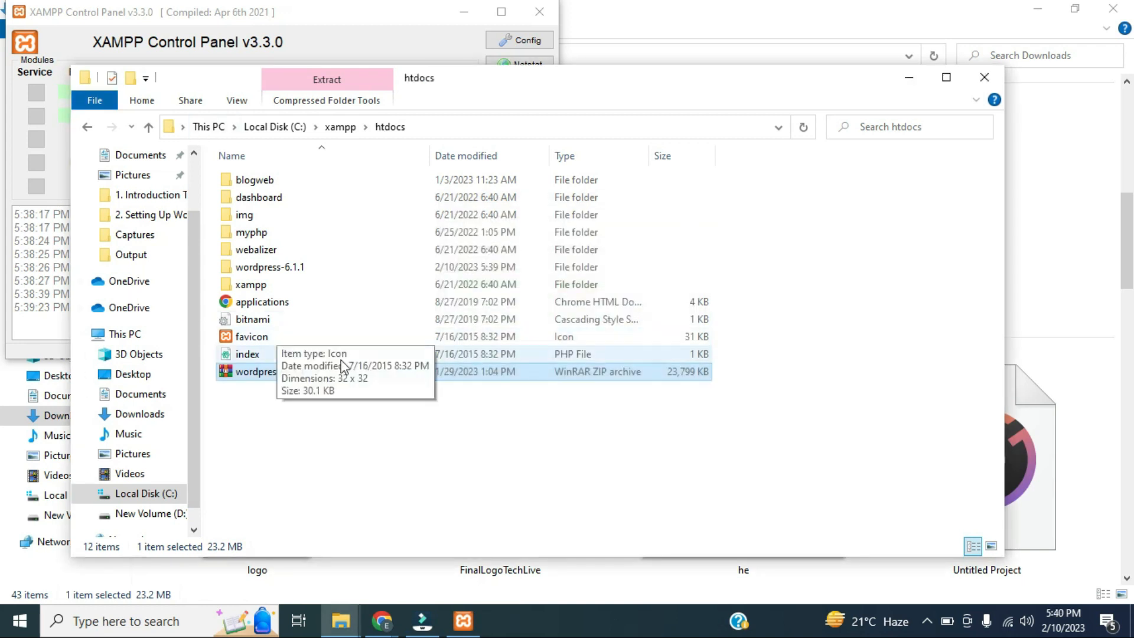
pyautogui.rightClick(304, 377)
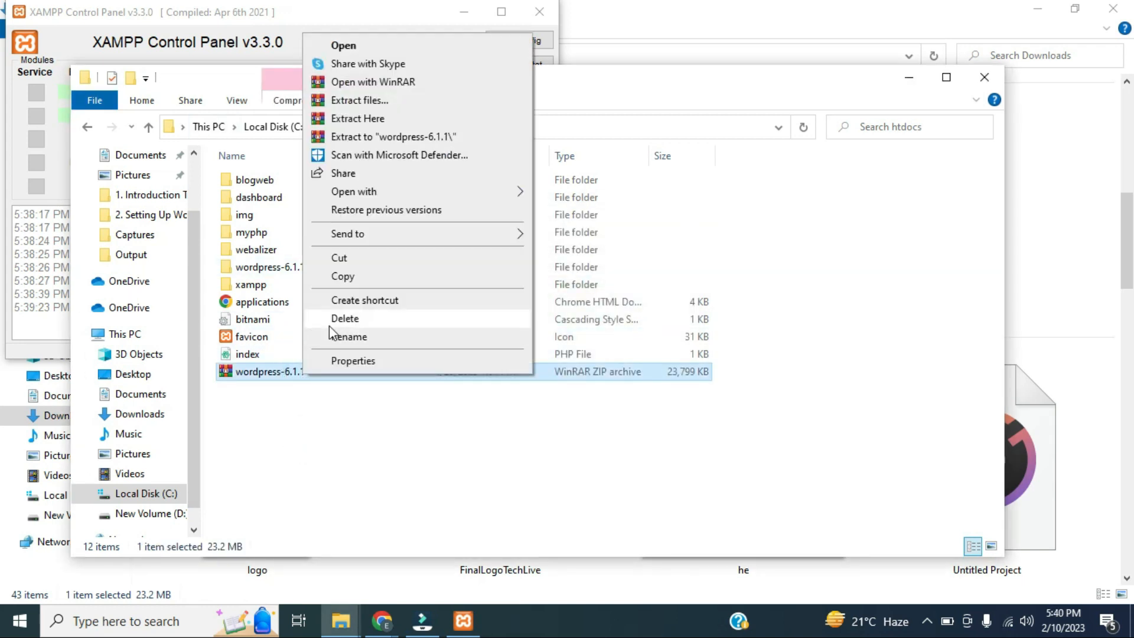
# Delete the zip and move the inner wordpress folder up into htdocs
pyautogui.click(328, 318)
pyautogui.doubleClick(293, 278)
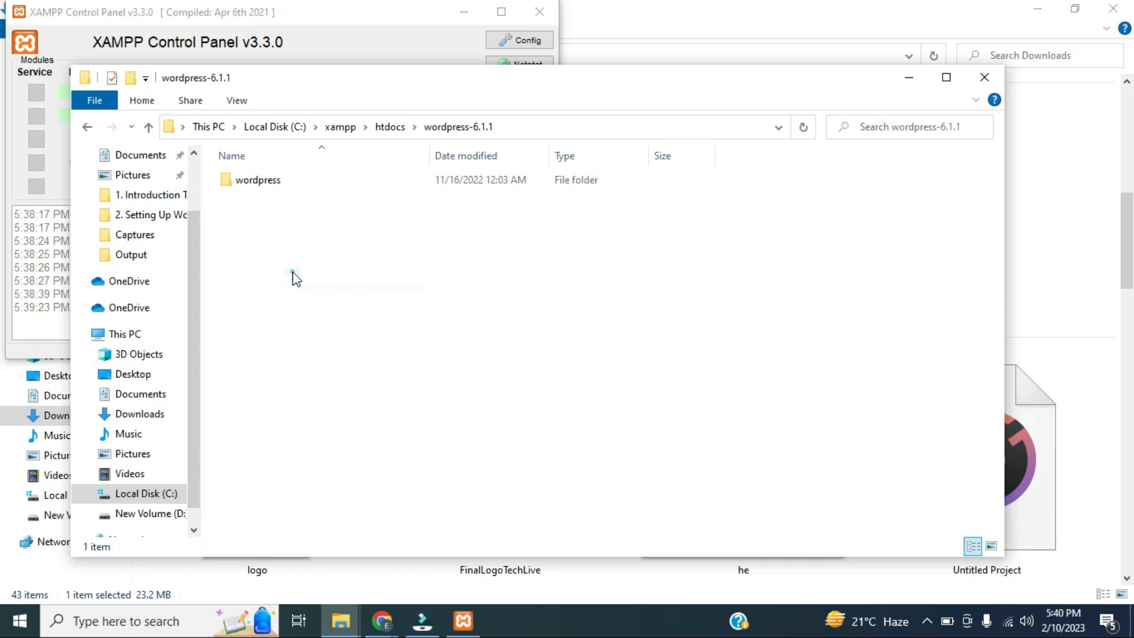
pyautogui.doubleClick(261, 180)
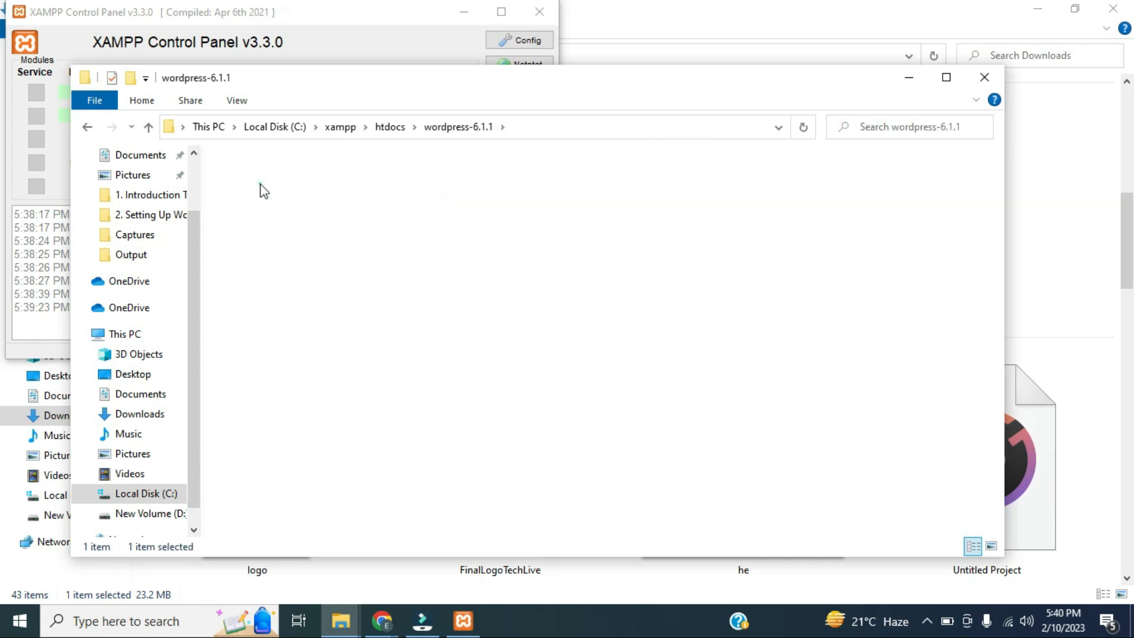
pyautogui.click(149, 128)
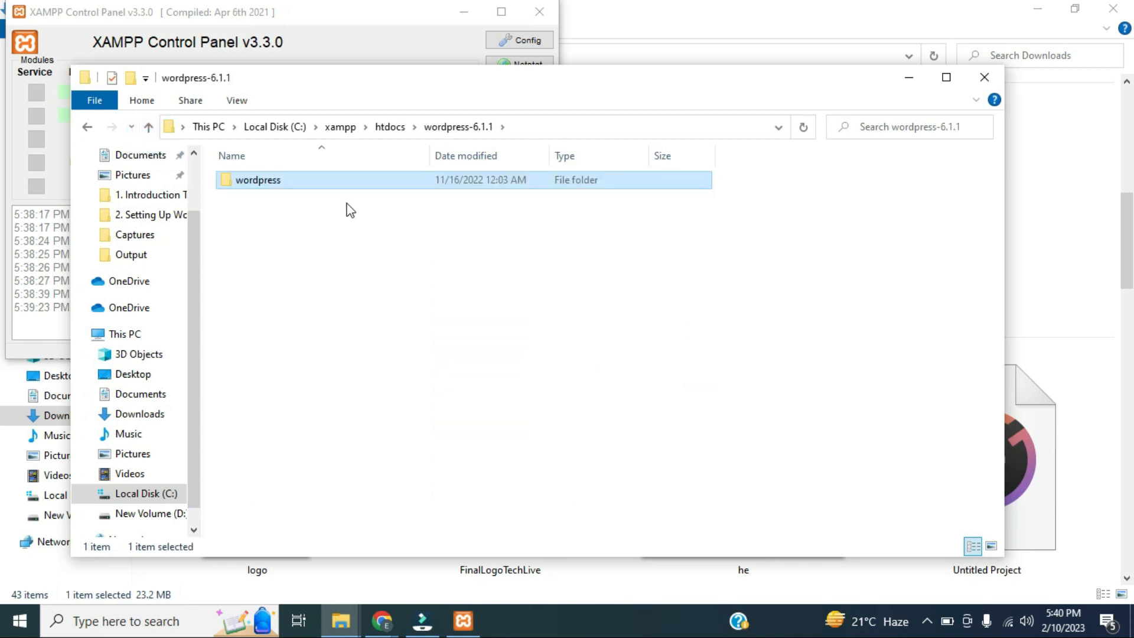
pyautogui.click(149, 127)
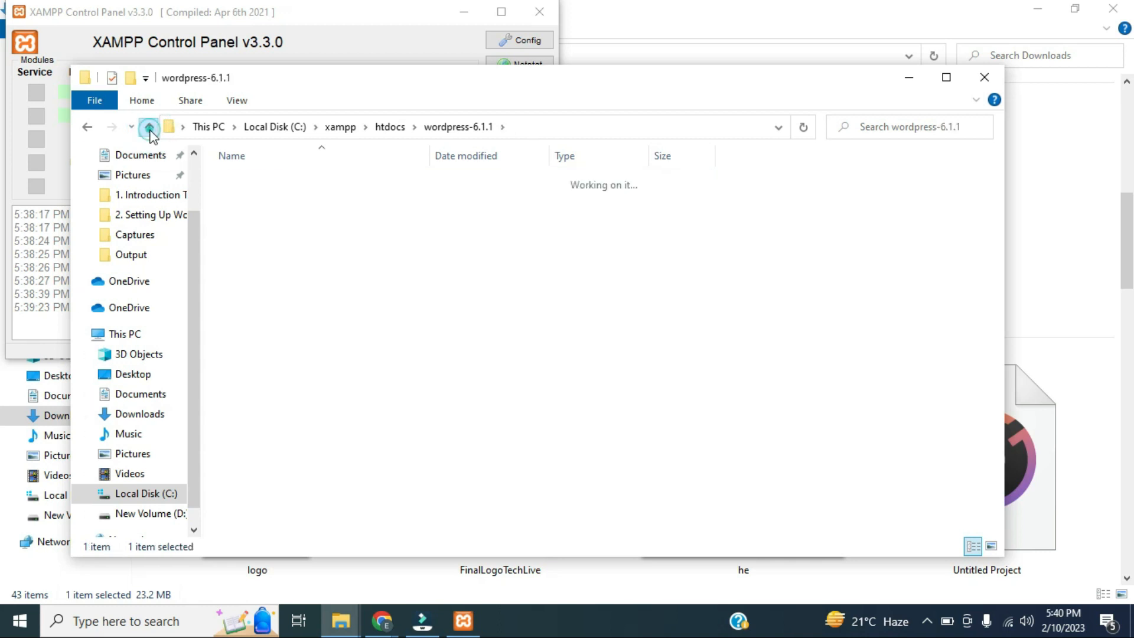
pyautogui.hotkey('ctrl', 'v')
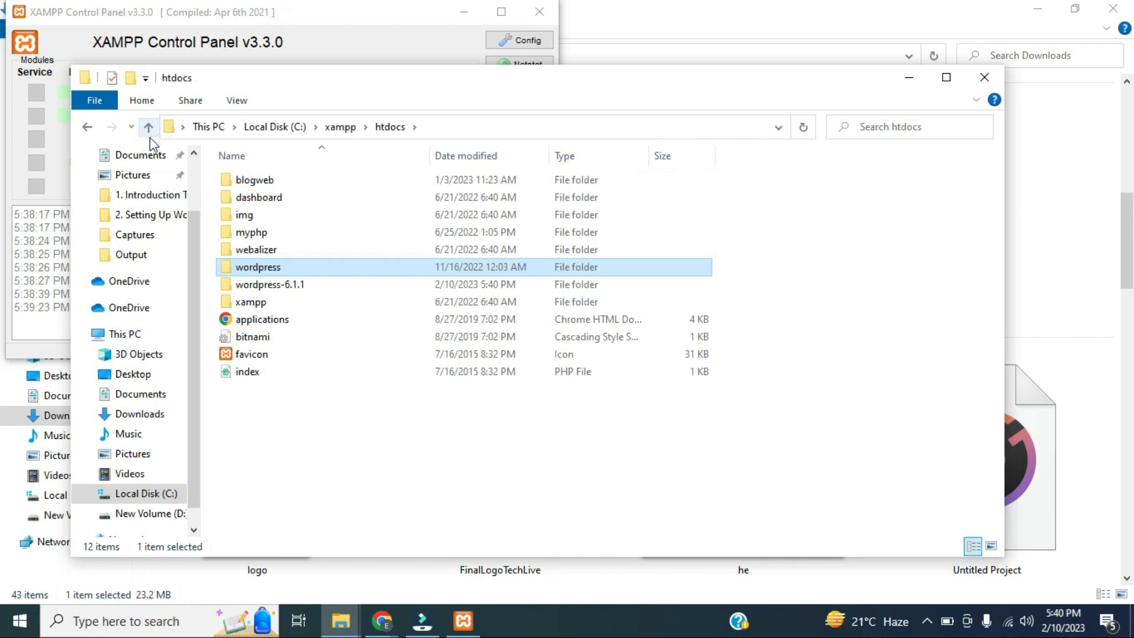
# Permanently delete the leftover wordpress-6.1.1 folder, then select the wordpress folder in htdocs
pyautogui.click(315, 289)
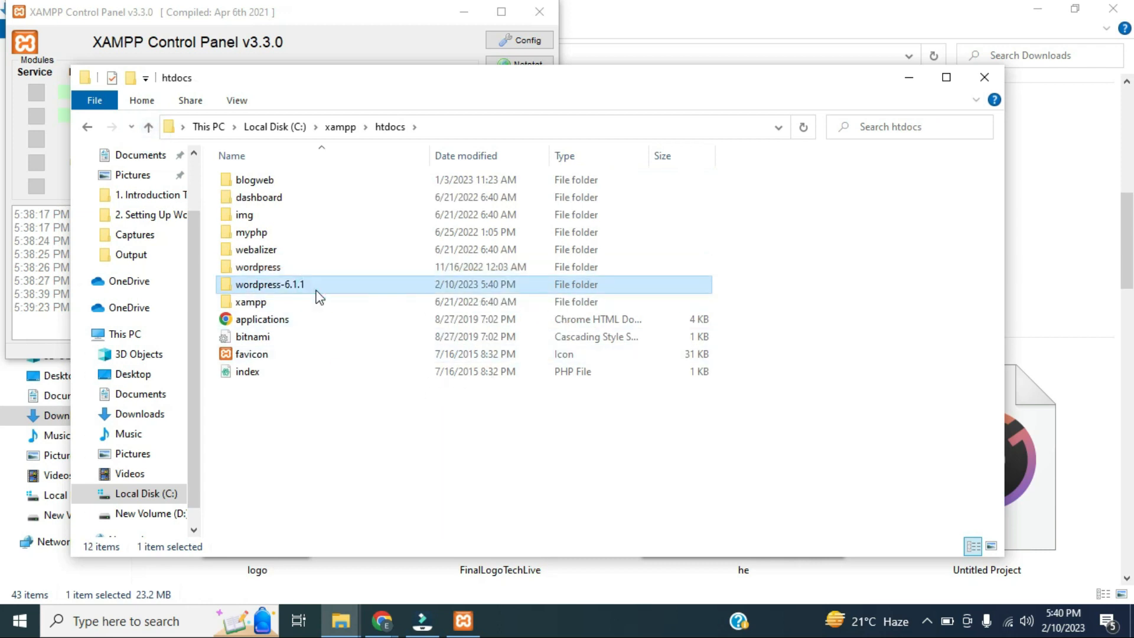
pyautogui.hotkey('shift', 'Delete')
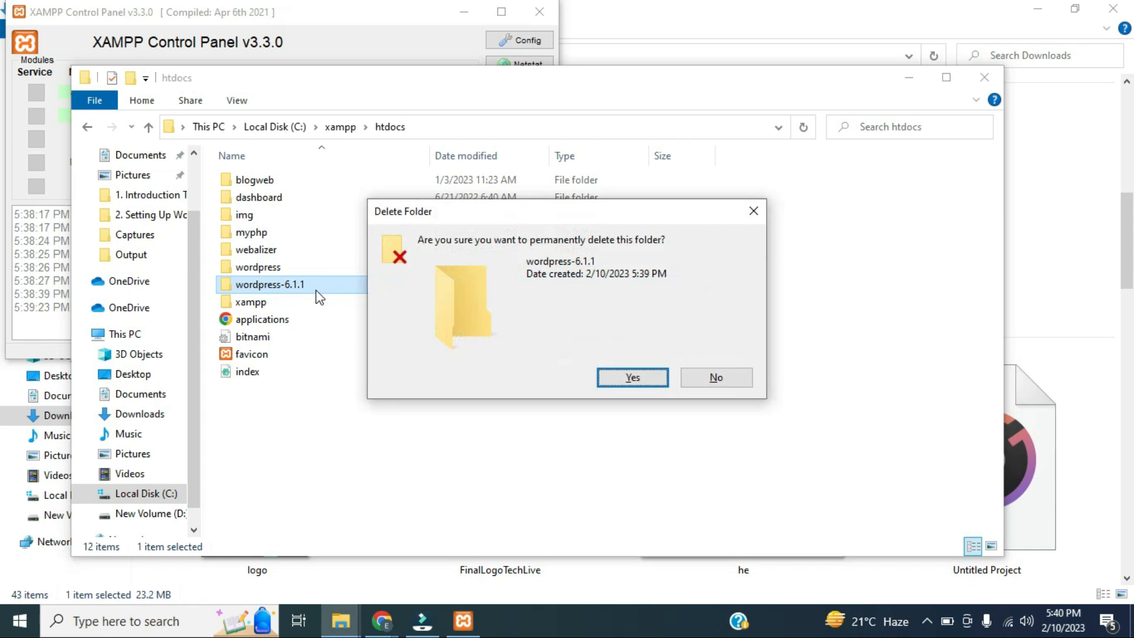
pyautogui.press('Return')
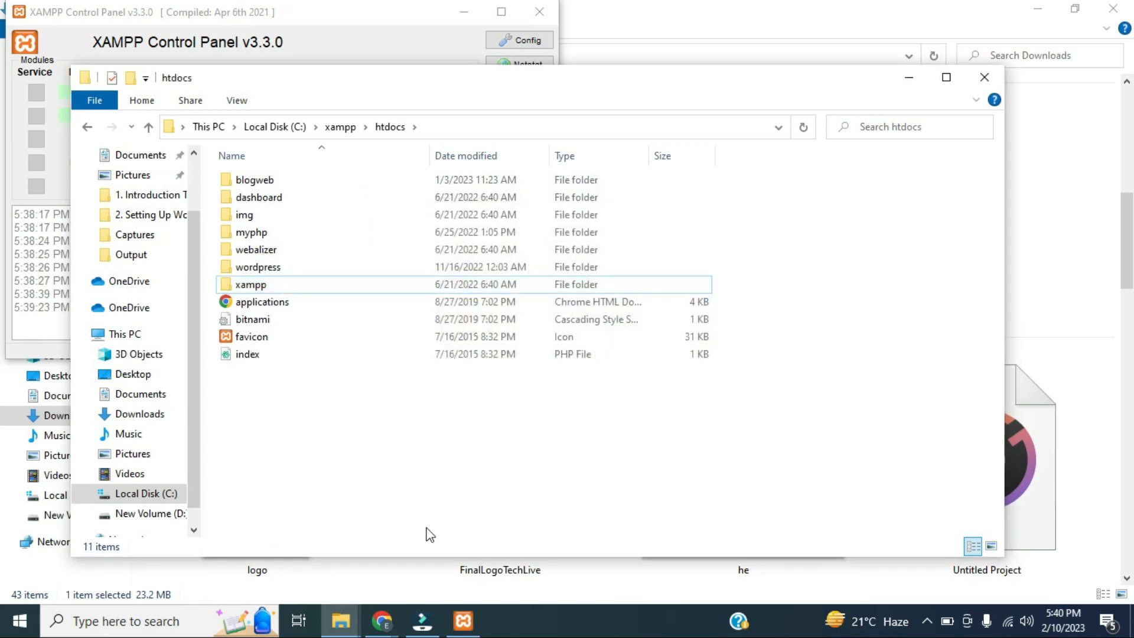
pyautogui.moveTo(397, 633)
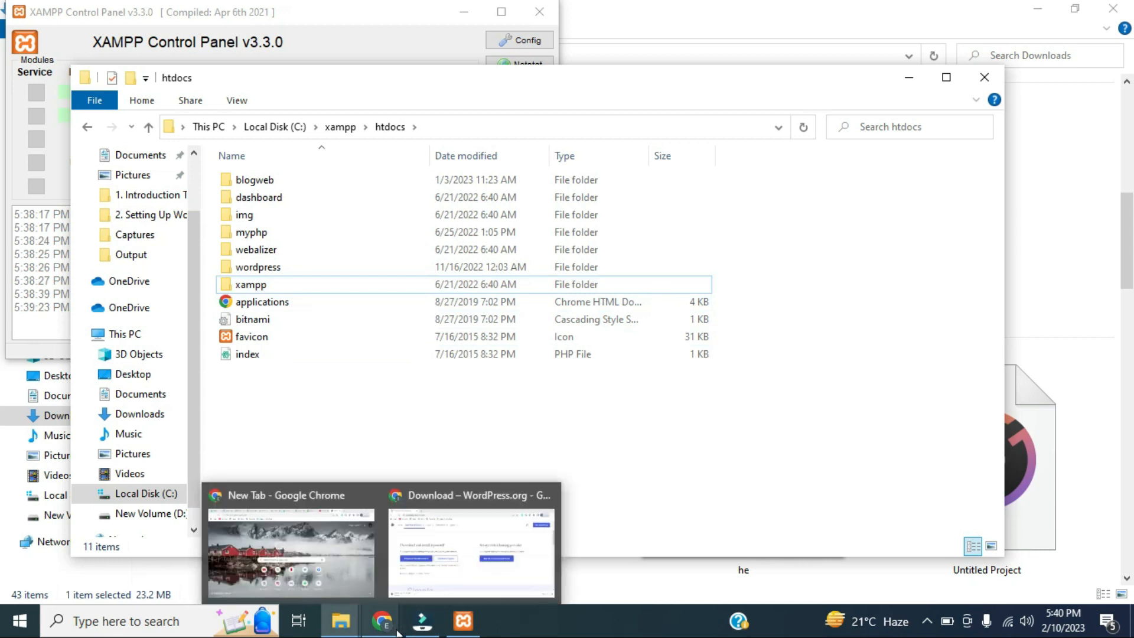
pyautogui.click(459, 531)
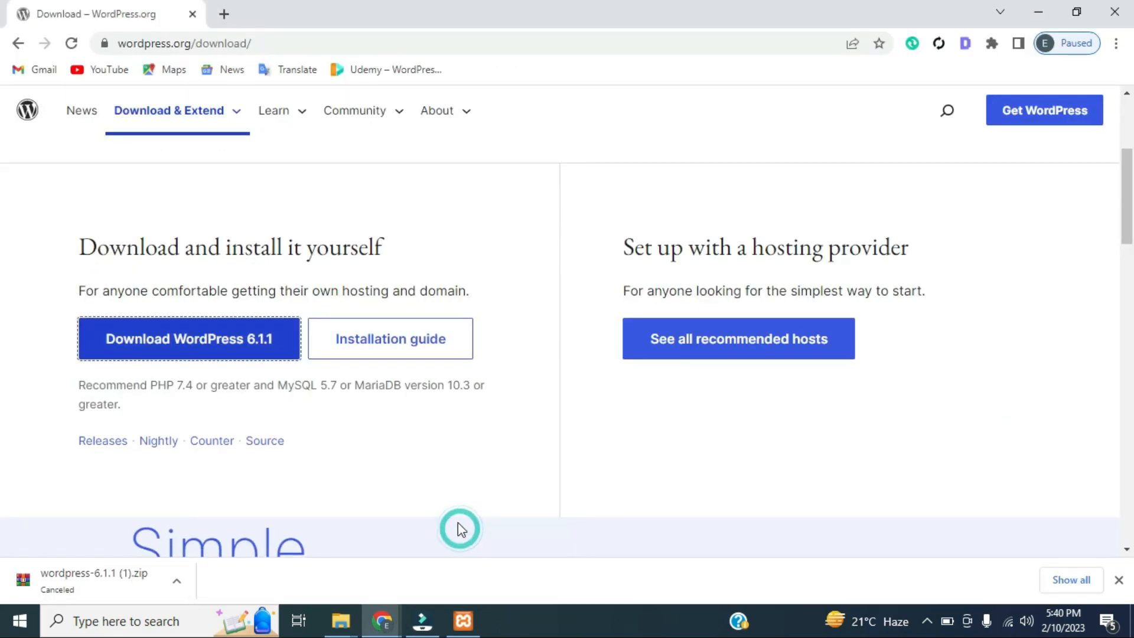
pyautogui.moveTo(352, 114)
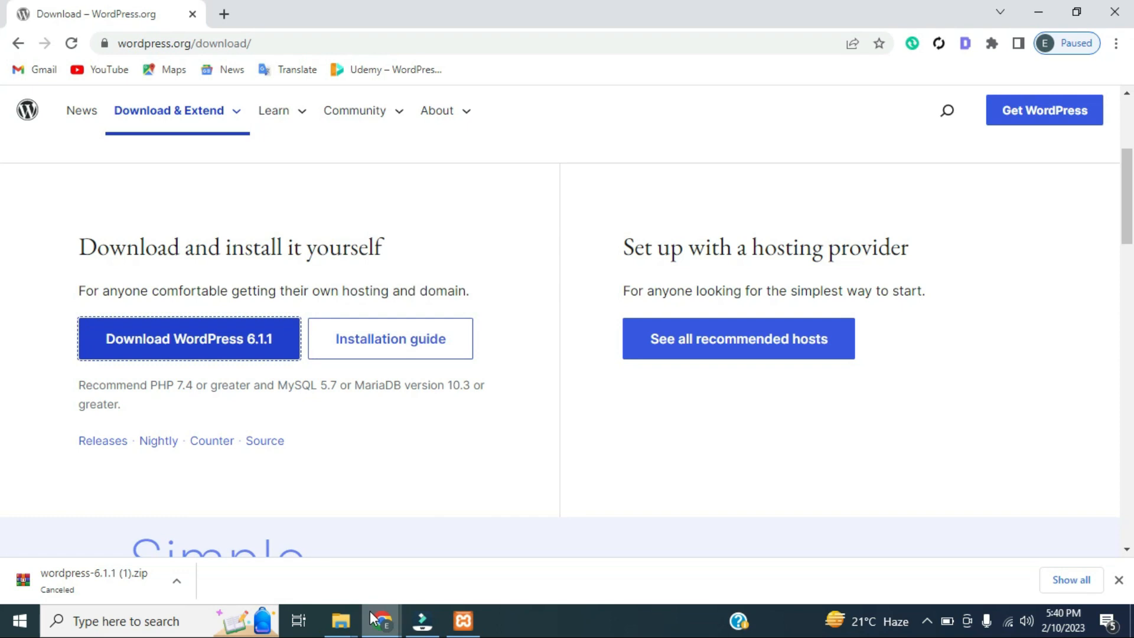
pyautogui.moveTo(349, 631)
pyautogui.click(403, 567)
pyautogui.click(251, 269)
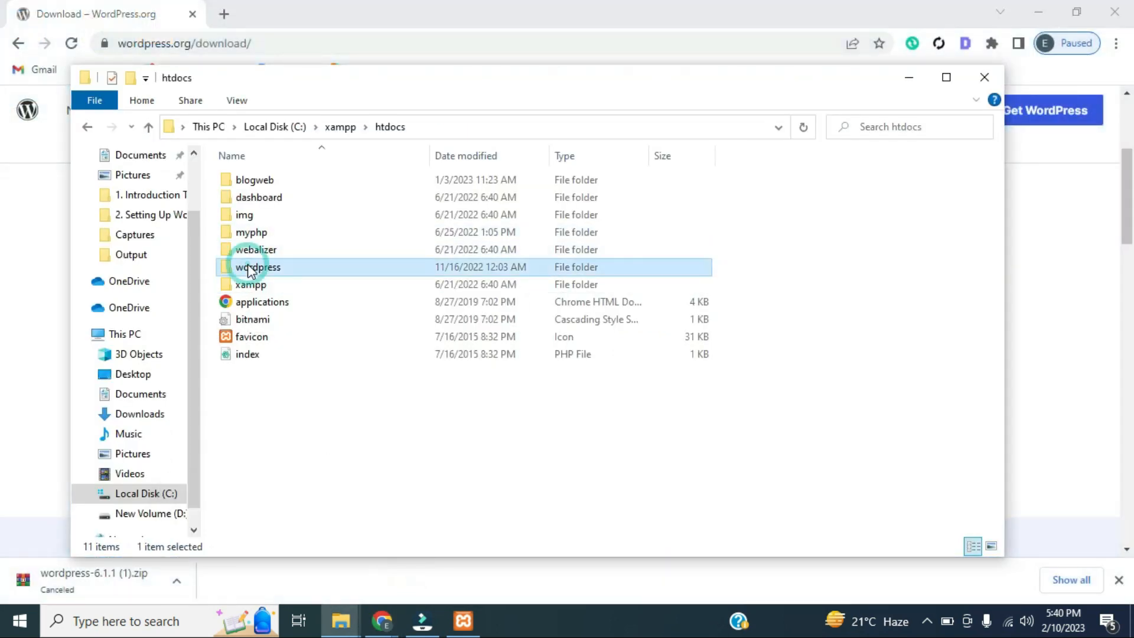
# Rename the htdocs wordpress folder to 'first' and select it
pyautogui.rightClick(251, 266)
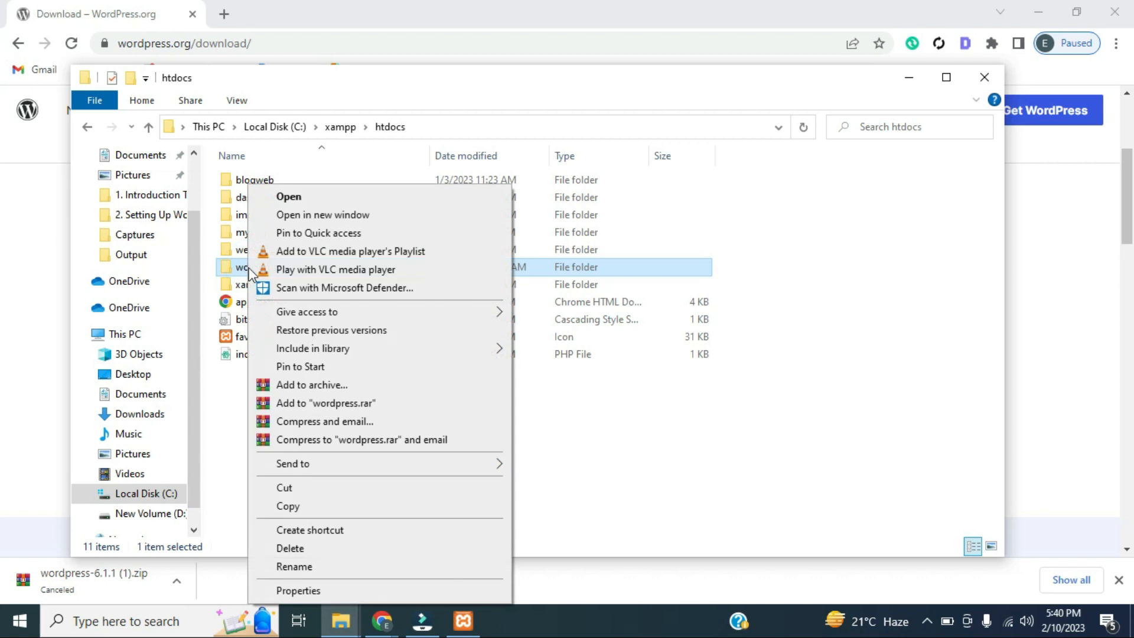
pyautogui.click(353, 565)
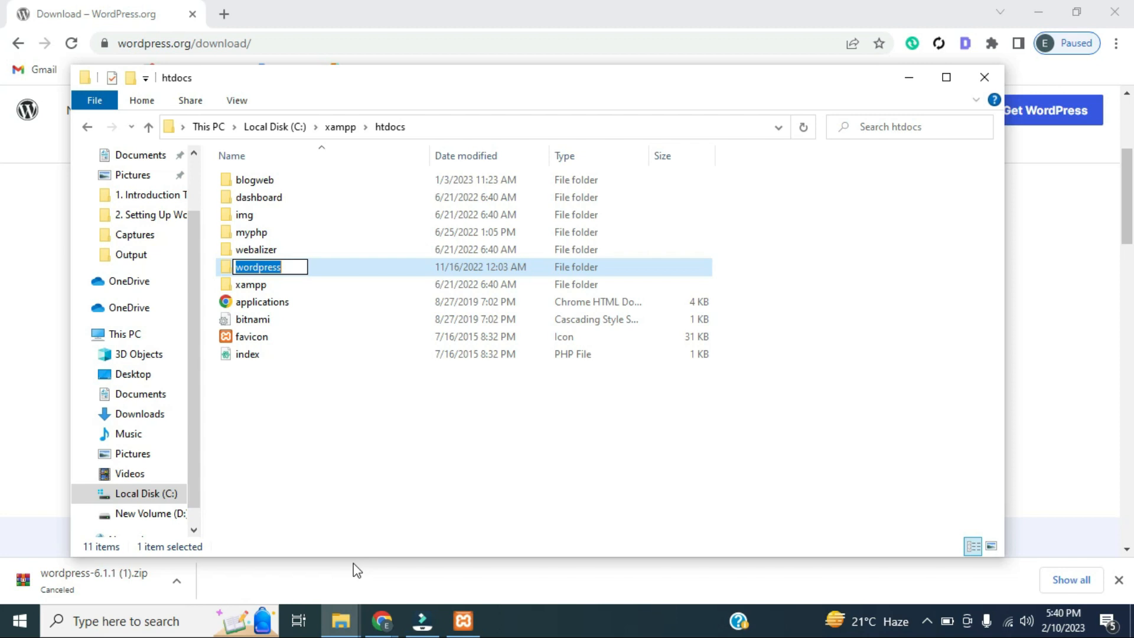
pyautogui.write('first')
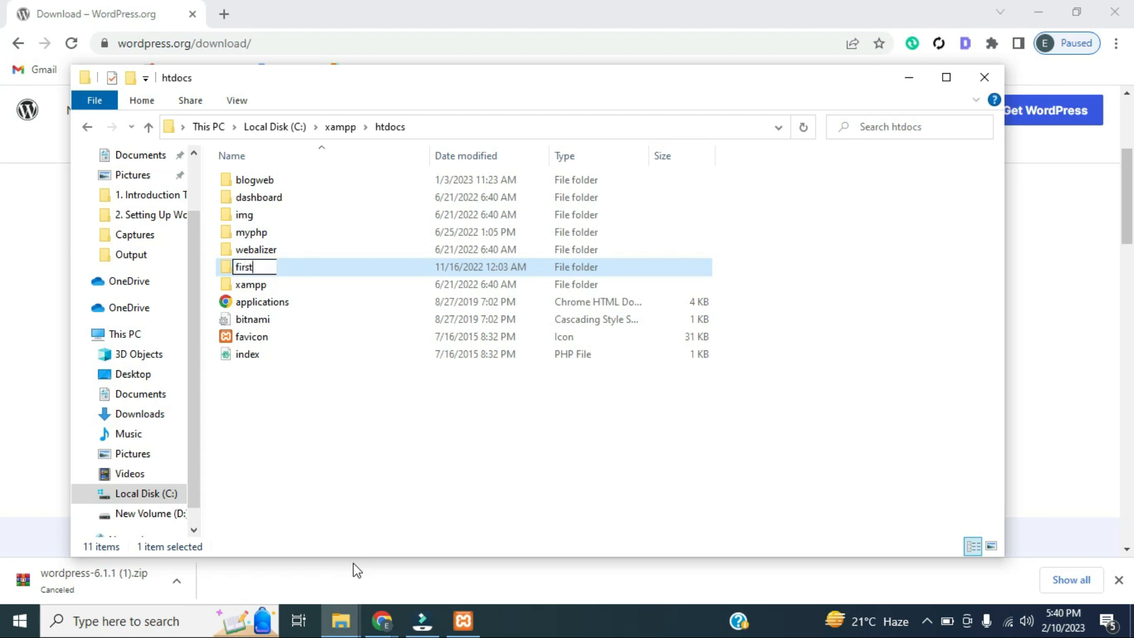
pyautogui.click(359, 476)
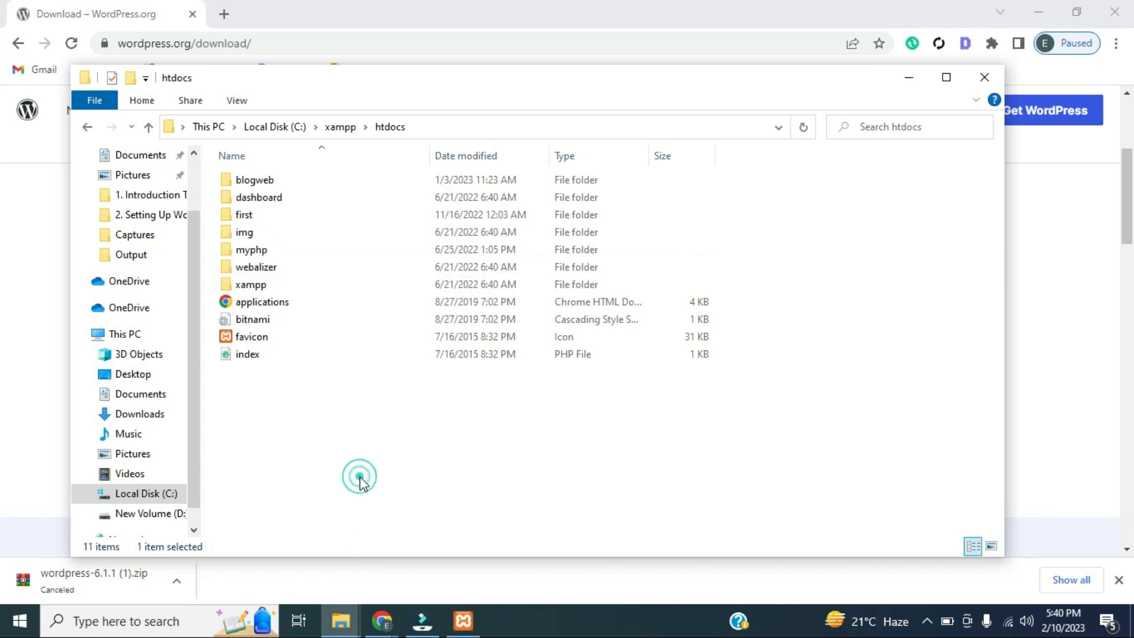
pyautogui.click(251, 216)
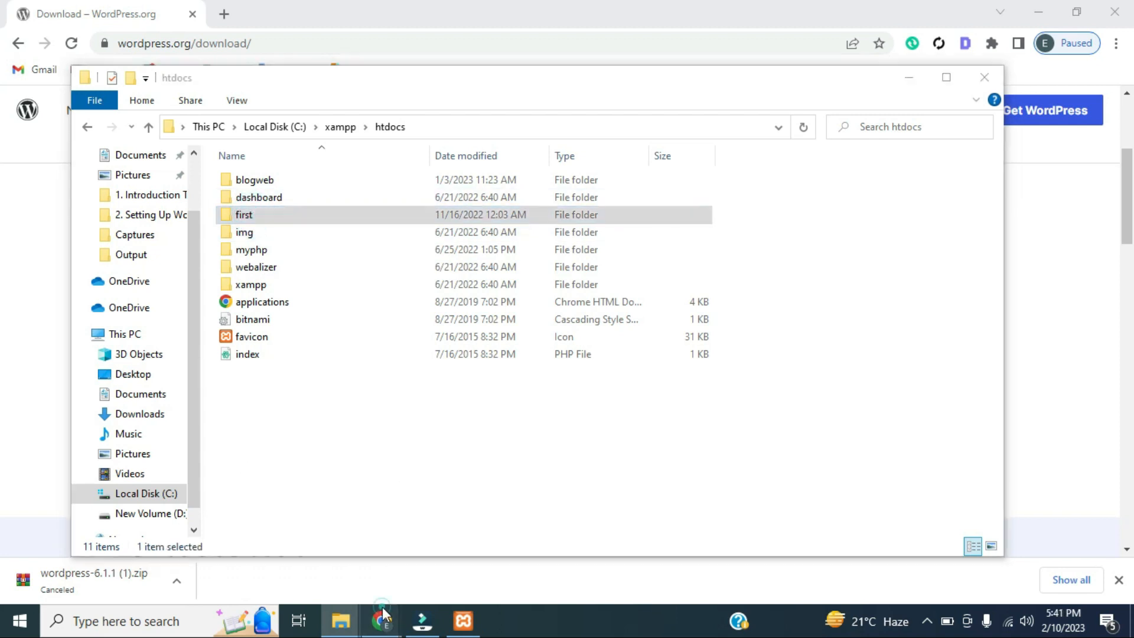
# Load localhost/first in a new Chrome tab to start the WordPress setup
pyautogui.moveTo(382, 607)
pyautogui.click(466, 544)
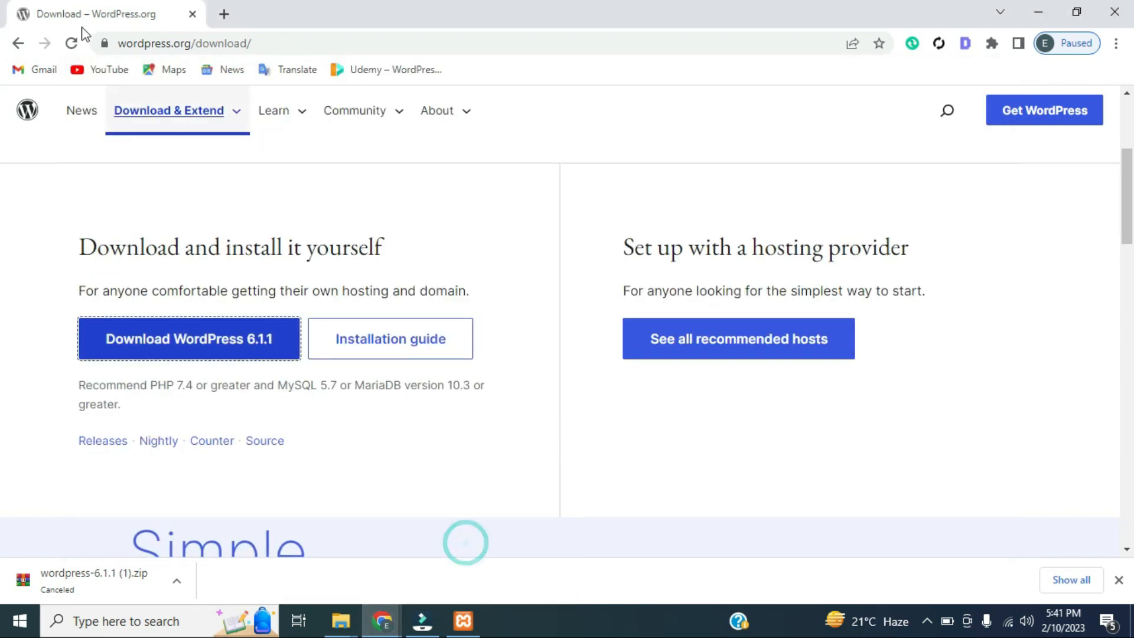
pyautogui.click(222, 12)
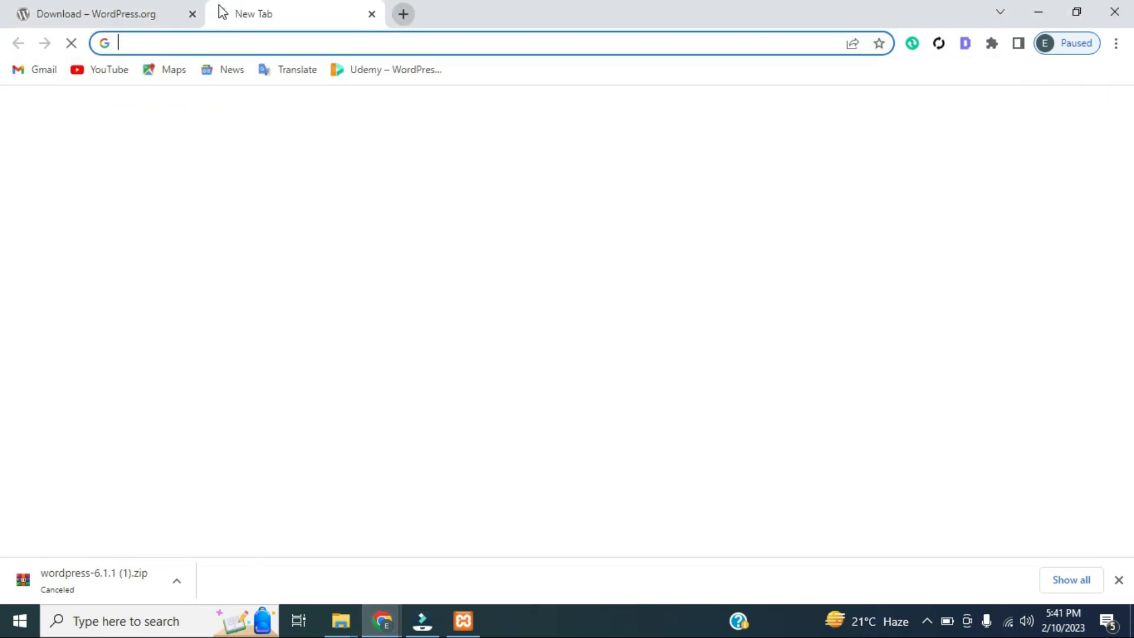
pyautogui.write('local')
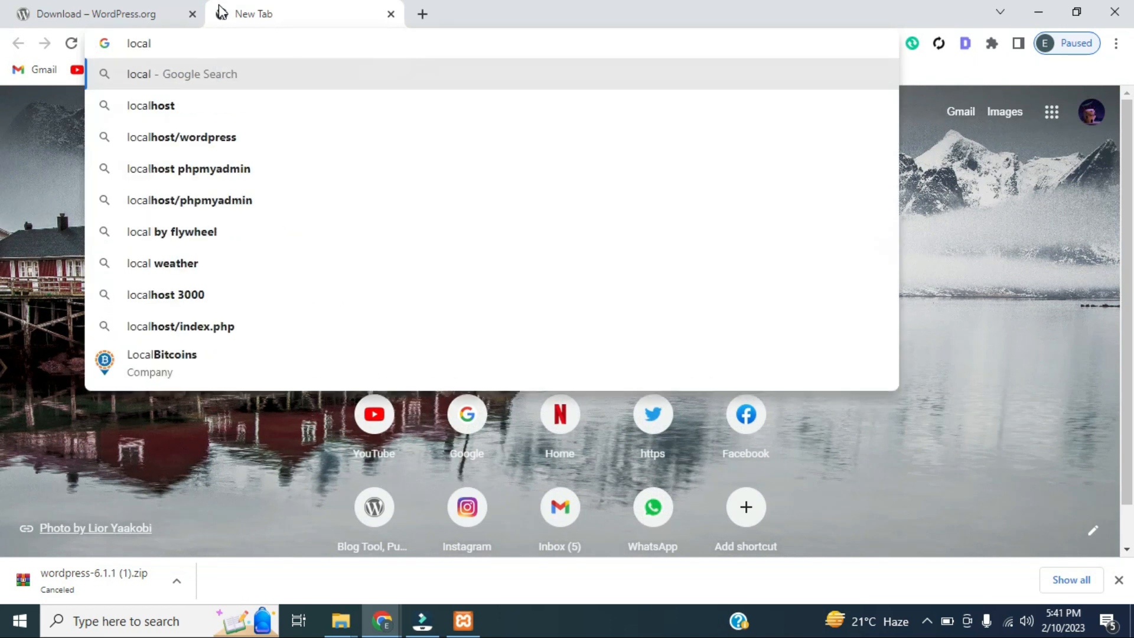
pyautogui.press('Down')
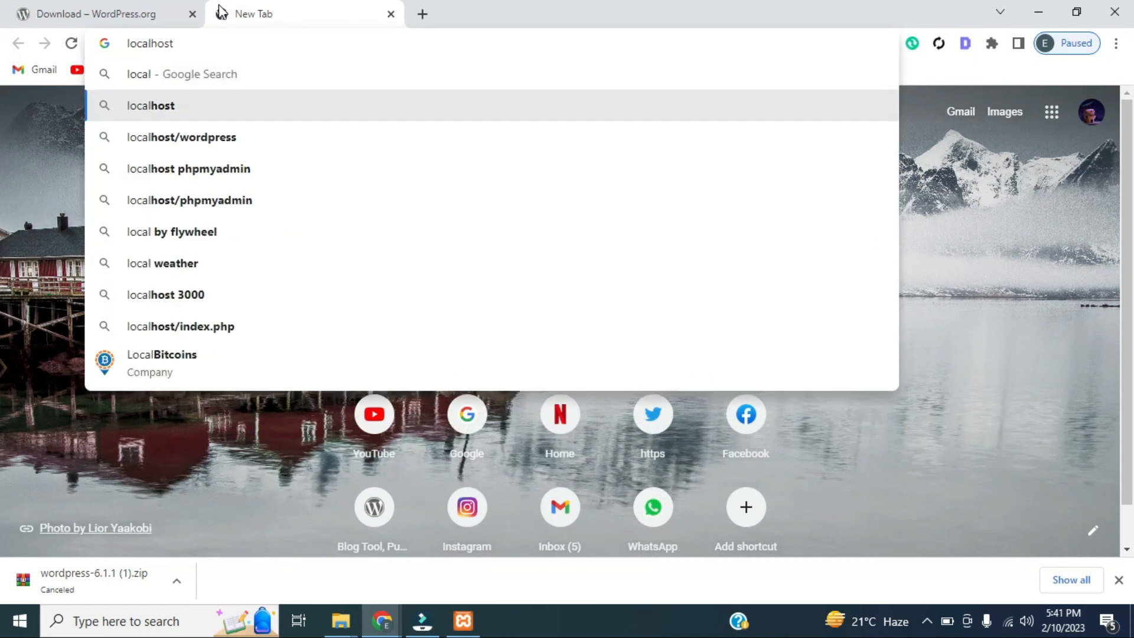
pyautogui.write('/first')
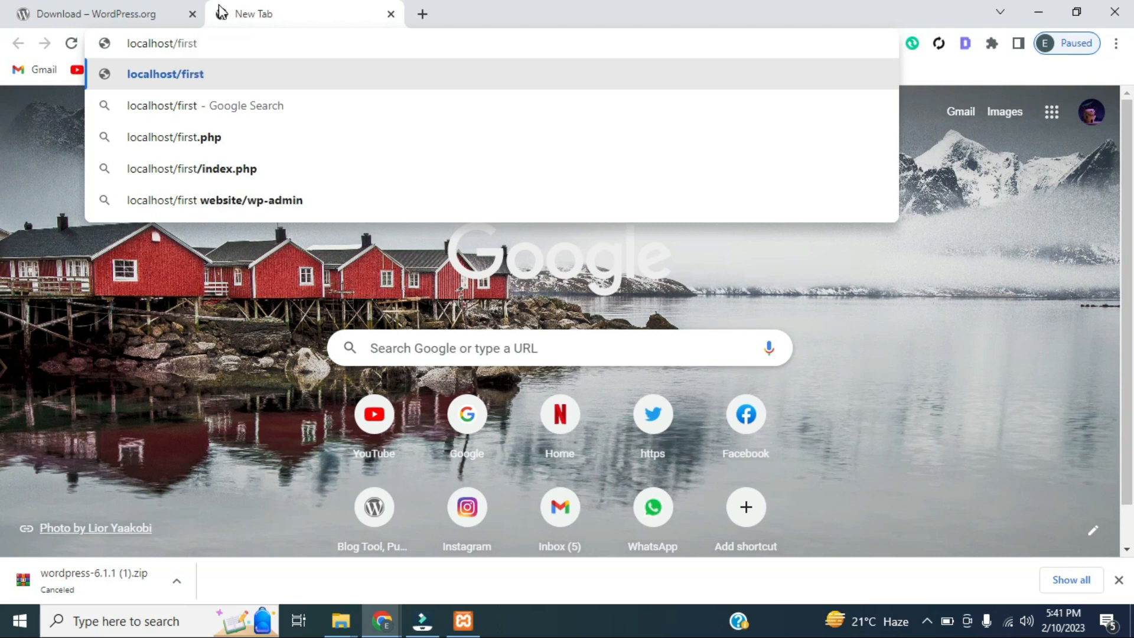
pyautogui.press('Return')
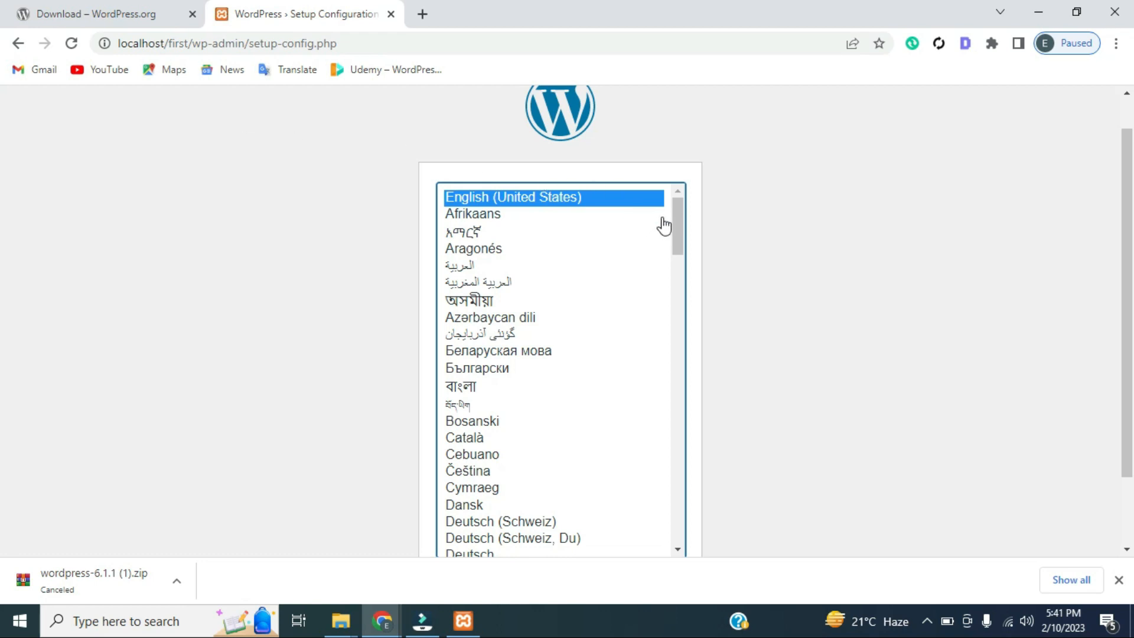
# Keep English (United States), continue, and choose Let's go! to reach the database form
pyautogui.click(612, 197)
pyautogui.click(613, 199)
pyautogui.scroll(-2, 1129, 190)
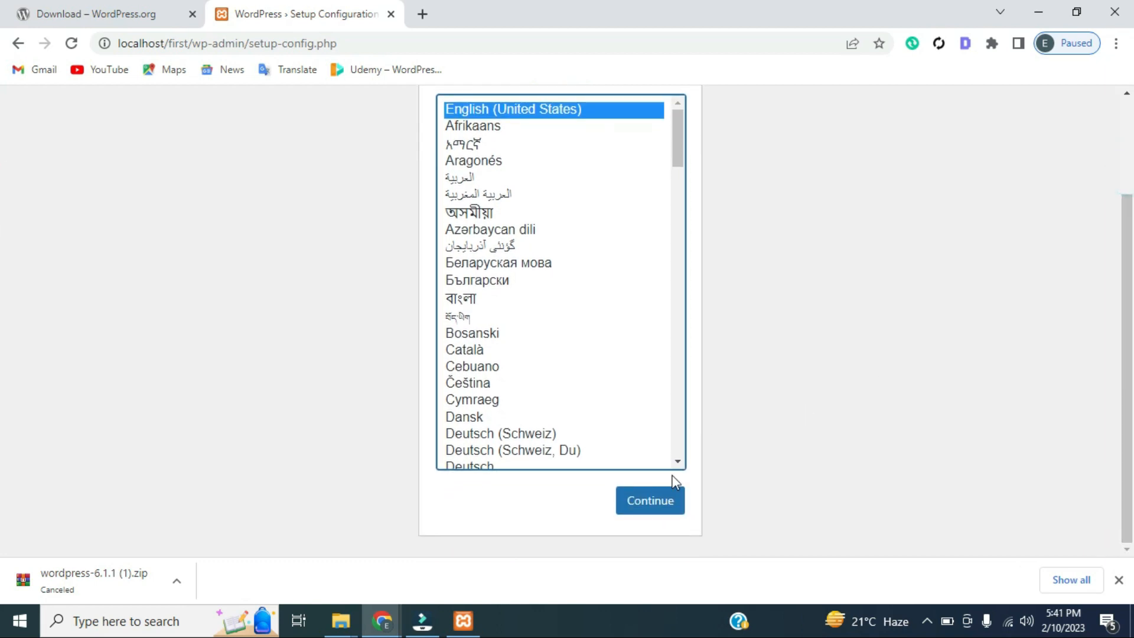
pyautogui.click(650, 499)
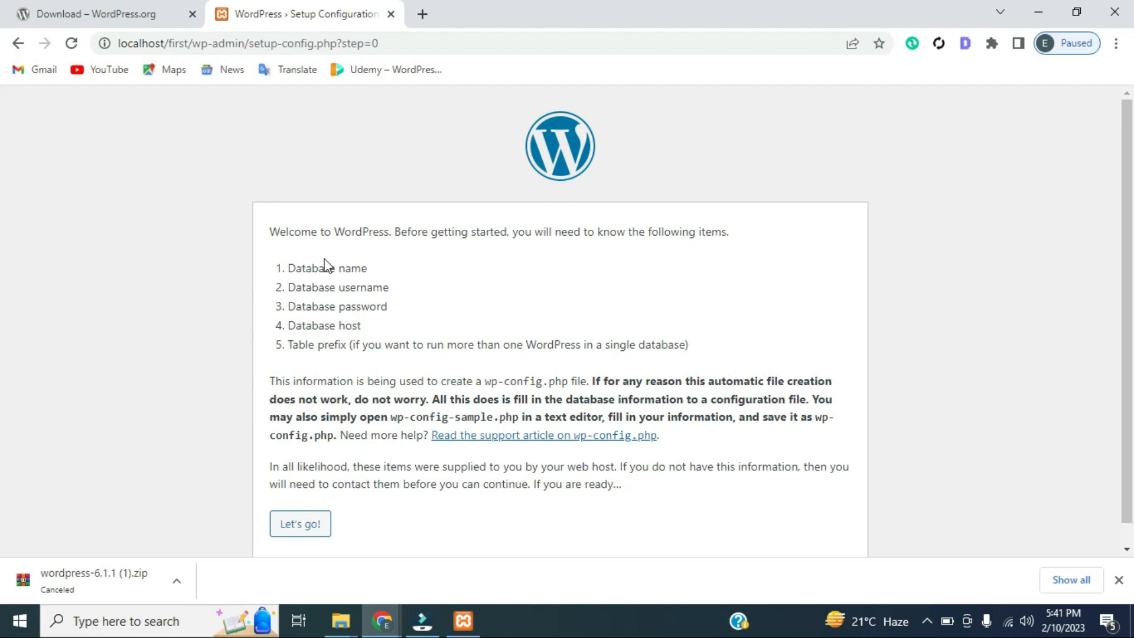
pyautogui.click(306, 533)
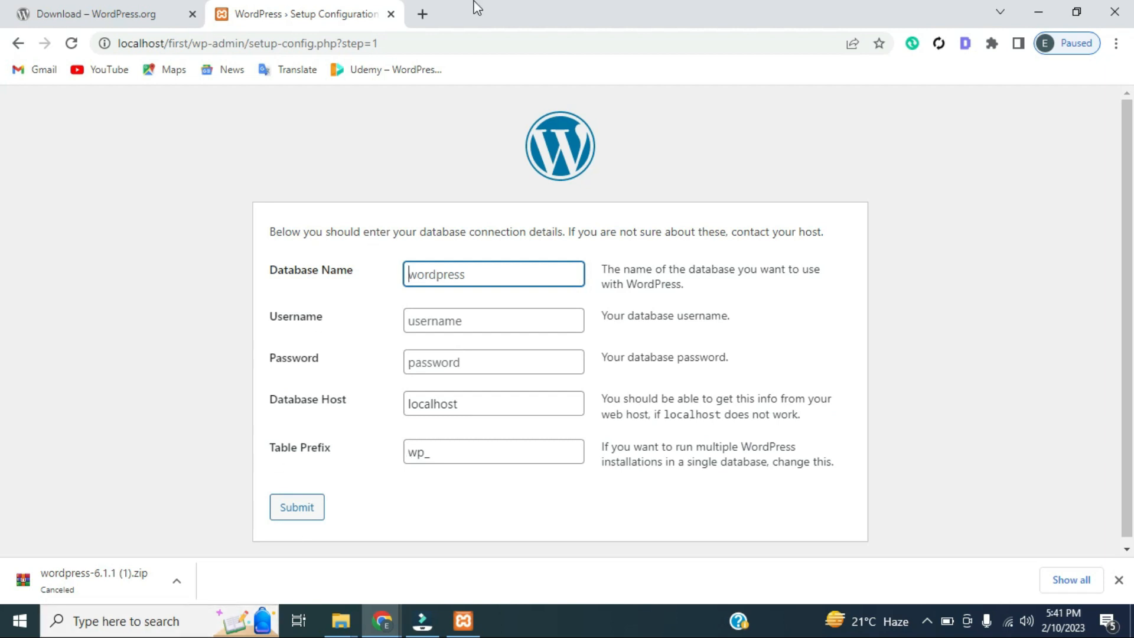
# Open localhost in a new tab and follow the XAMPP dashboard's phpMyAdmin link
pyautogui.click(422, 15)
pyautogui.write('localhost/phpmyadmin')
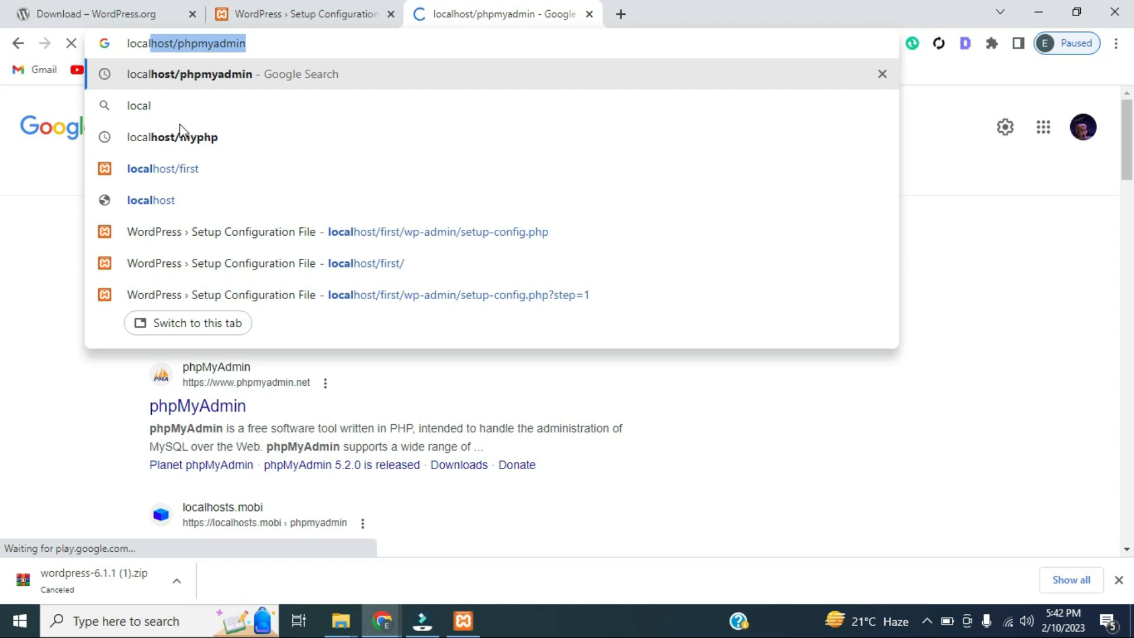
pyautogui.click(154, 199)
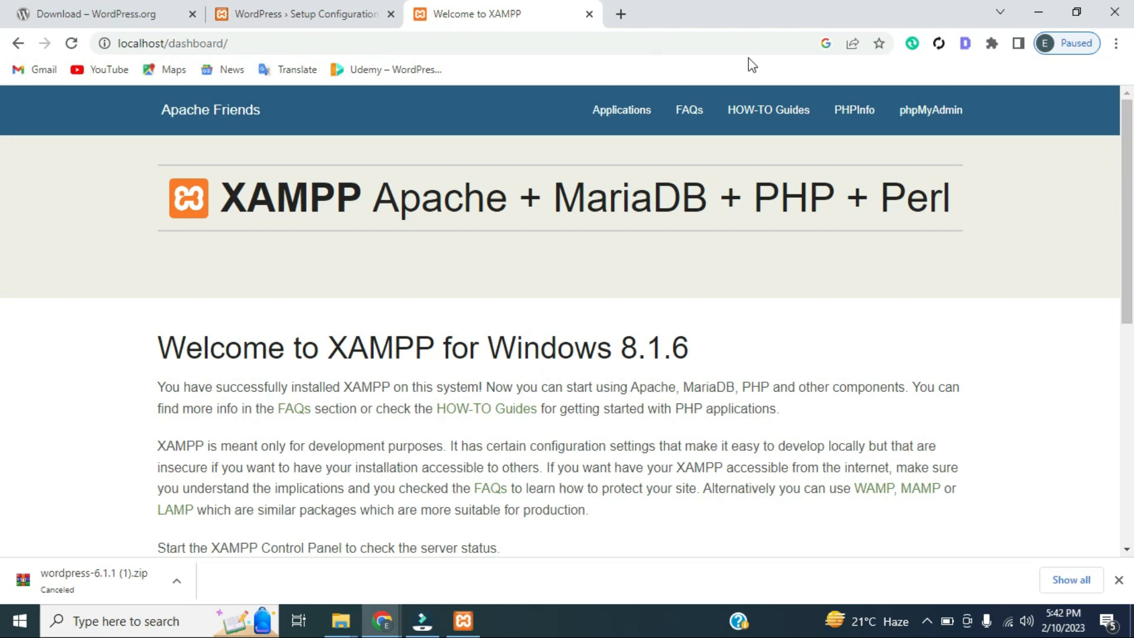
pyautogui.click(910, 111)
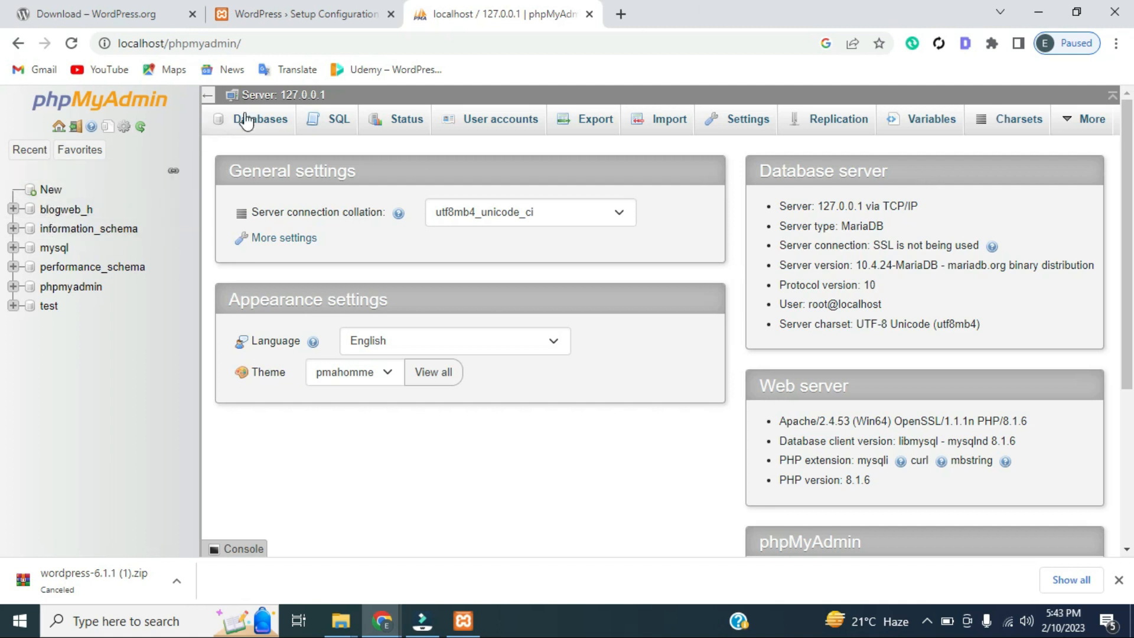
# Create a database named 'first' in phpMyAdmin, then return to the WordPress setup tab
pyautogui.click(48, 191)
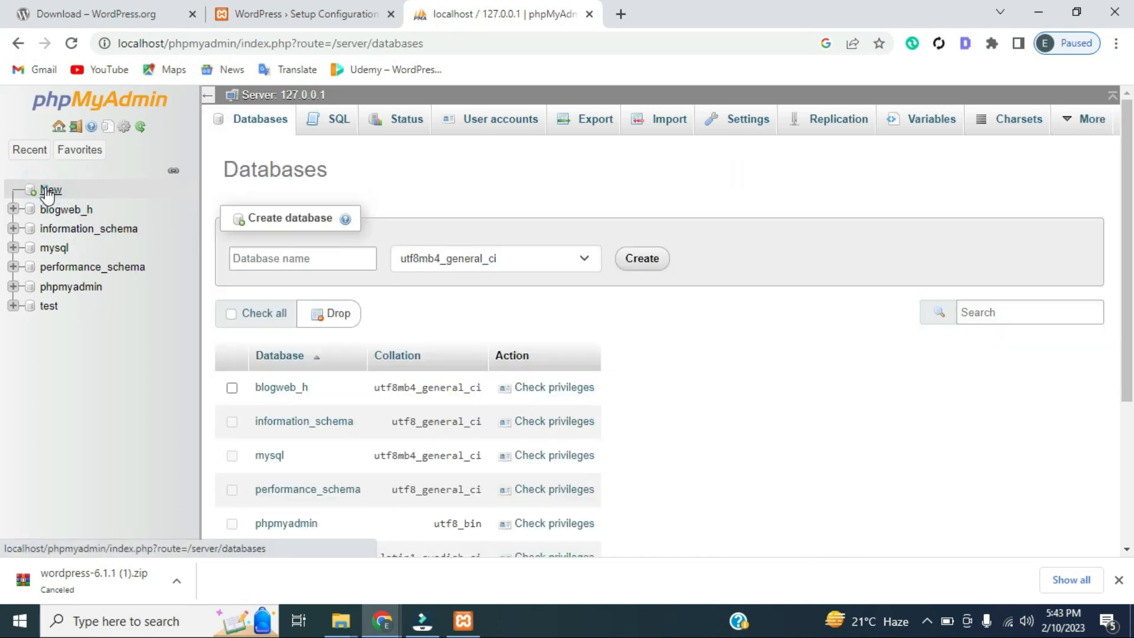
pyautogui.click(267, 258)
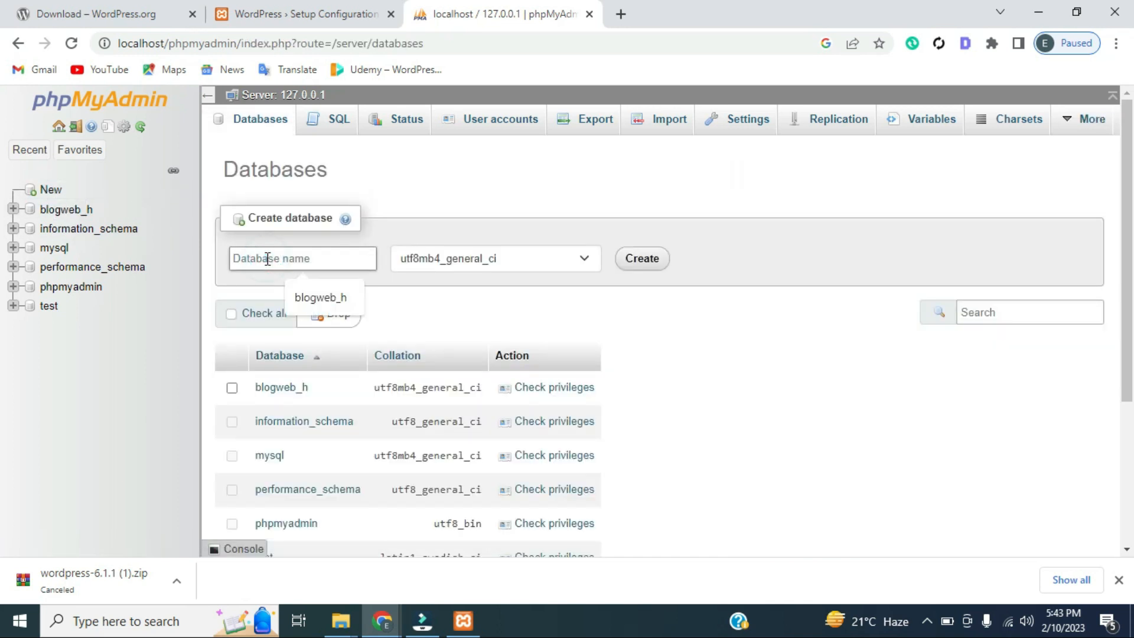
pyautogui.write('first')
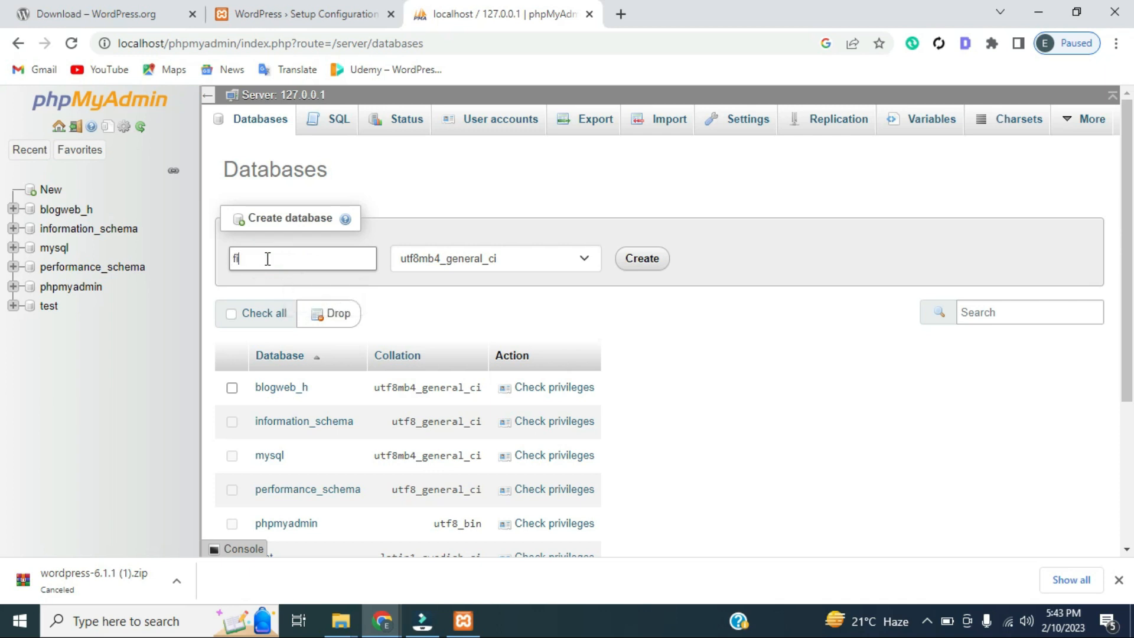
pyautogui.click(648, 260)
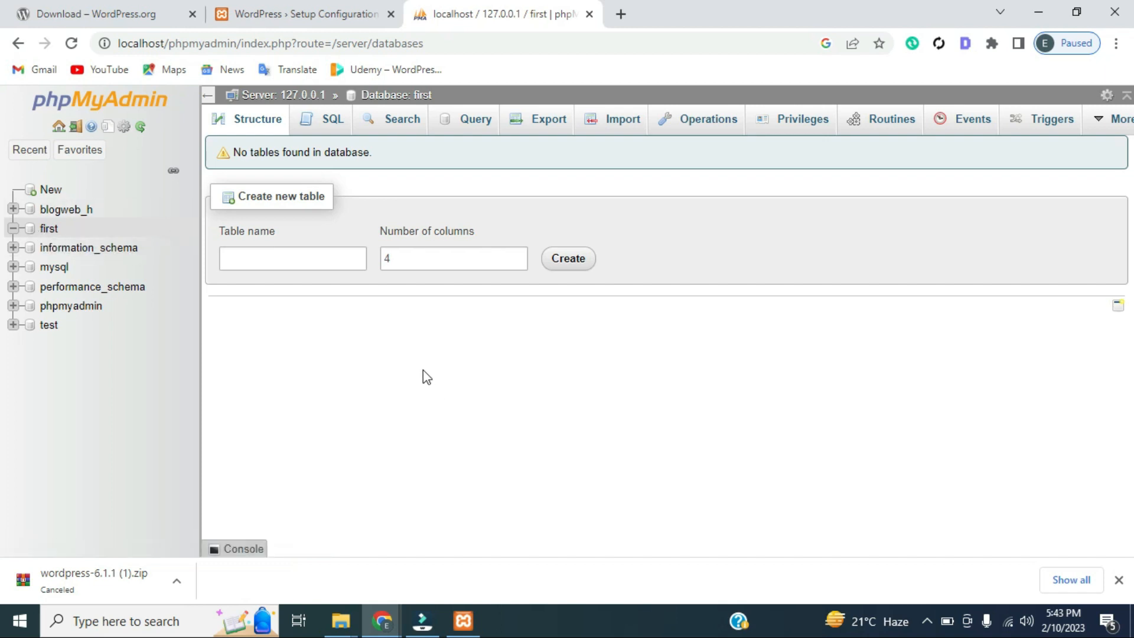
pyautogui.click(329, 12)
# Enter 'first' as the database name, then check the server's user accounts in phpMyAdmin
pyautogui.write('first')
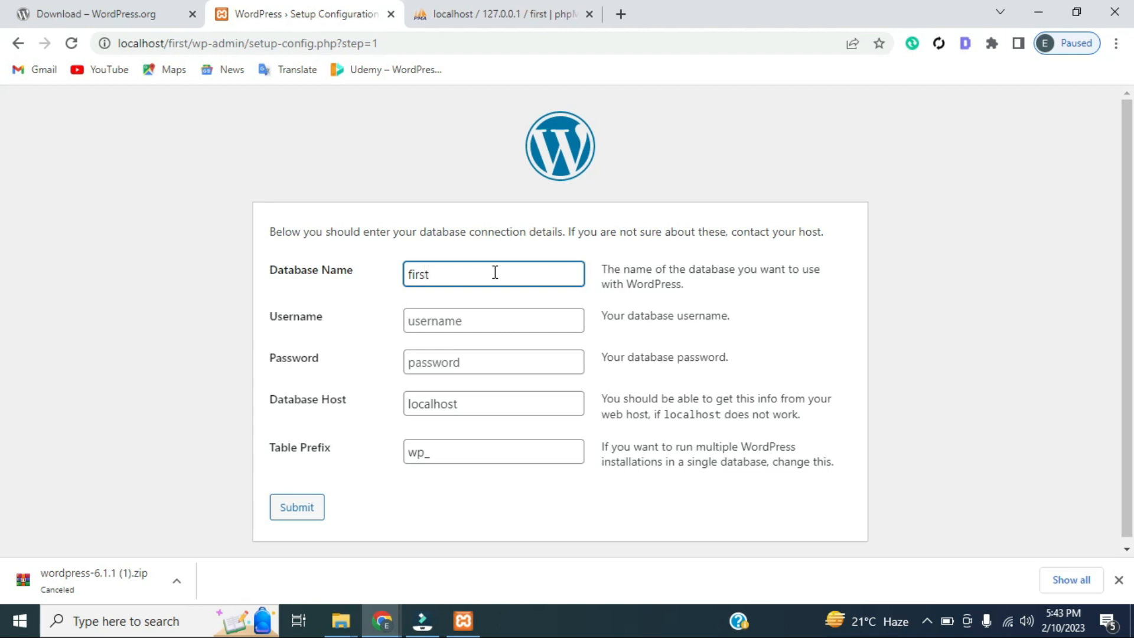
pyautogui.click(475, 325)
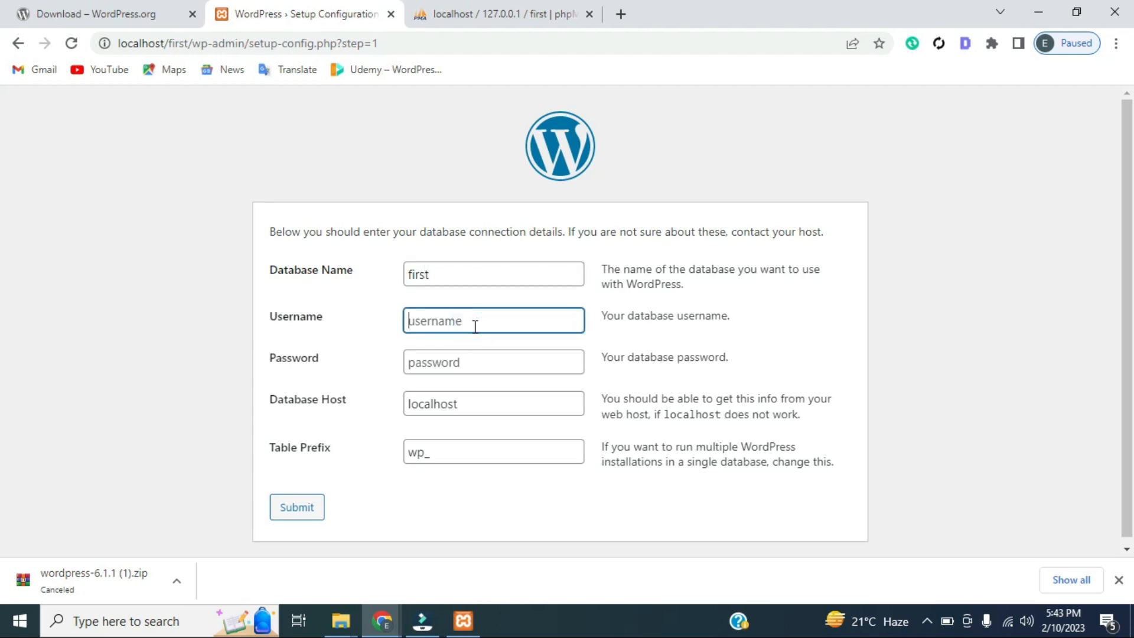
pyautogui.click(514, 10)
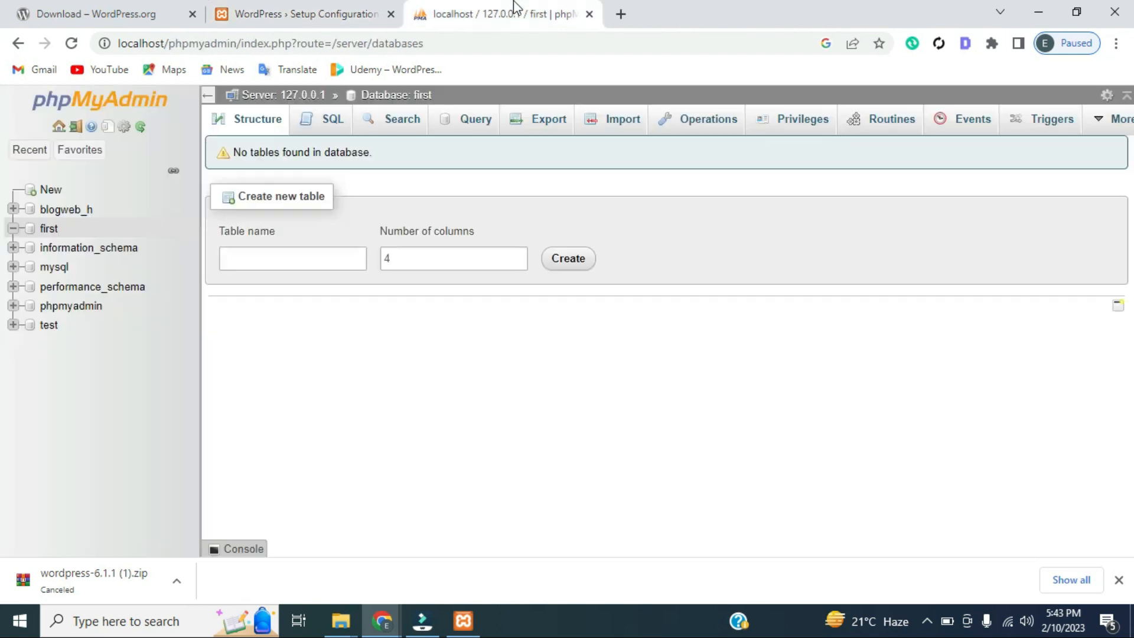
pyautogui.click(89, 102)
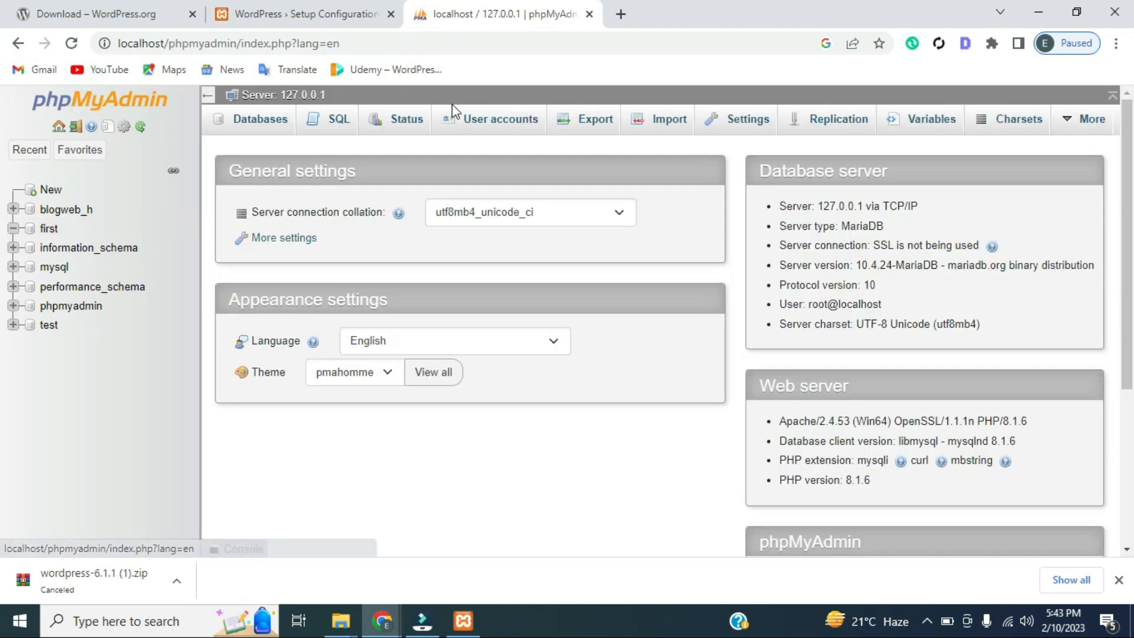
pyautogui.click(458, 118)
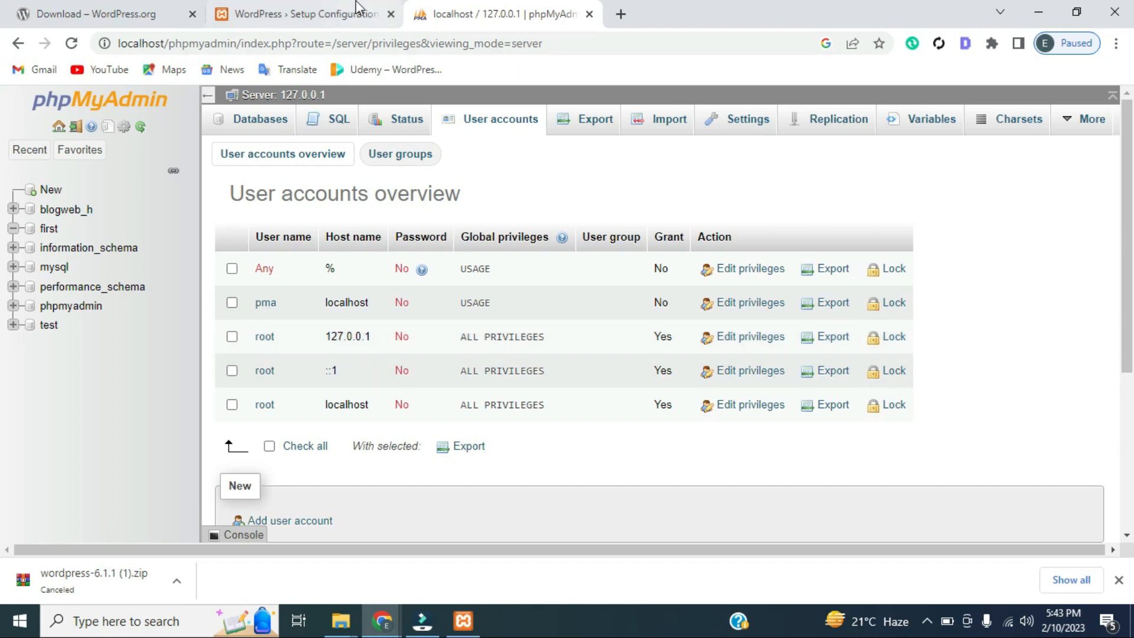
# Enter root as the database username with a blank password, submit, and run the installation
pyautogui.click(334, 11)
pyautogui.write('root')
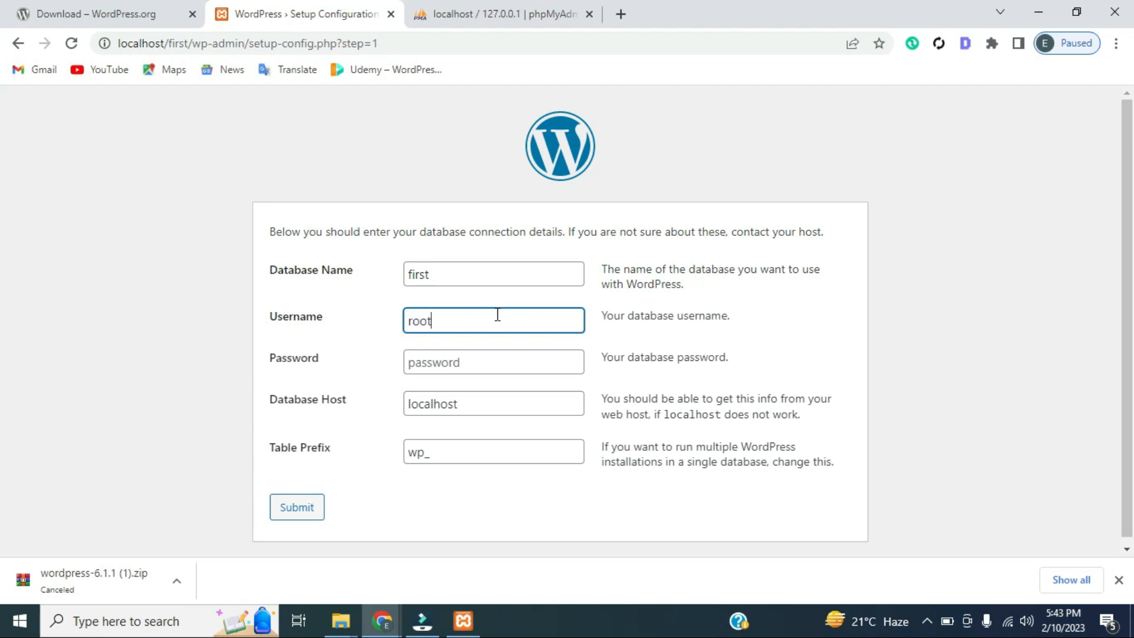
pyautogui.click(486, 356)
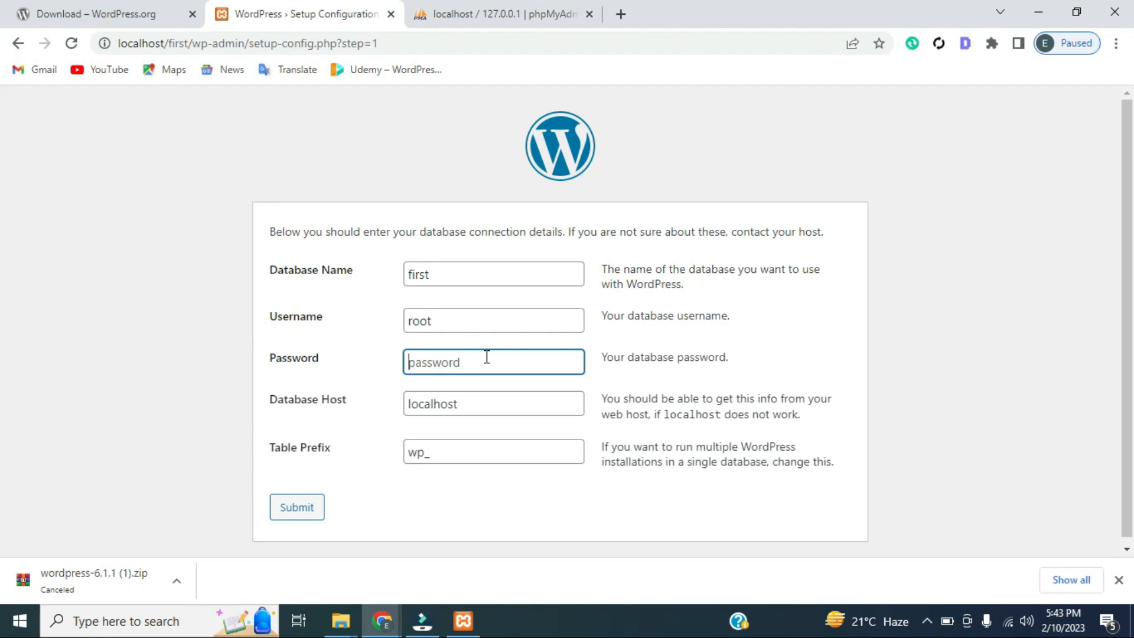
pyautogui.click(303, 511)
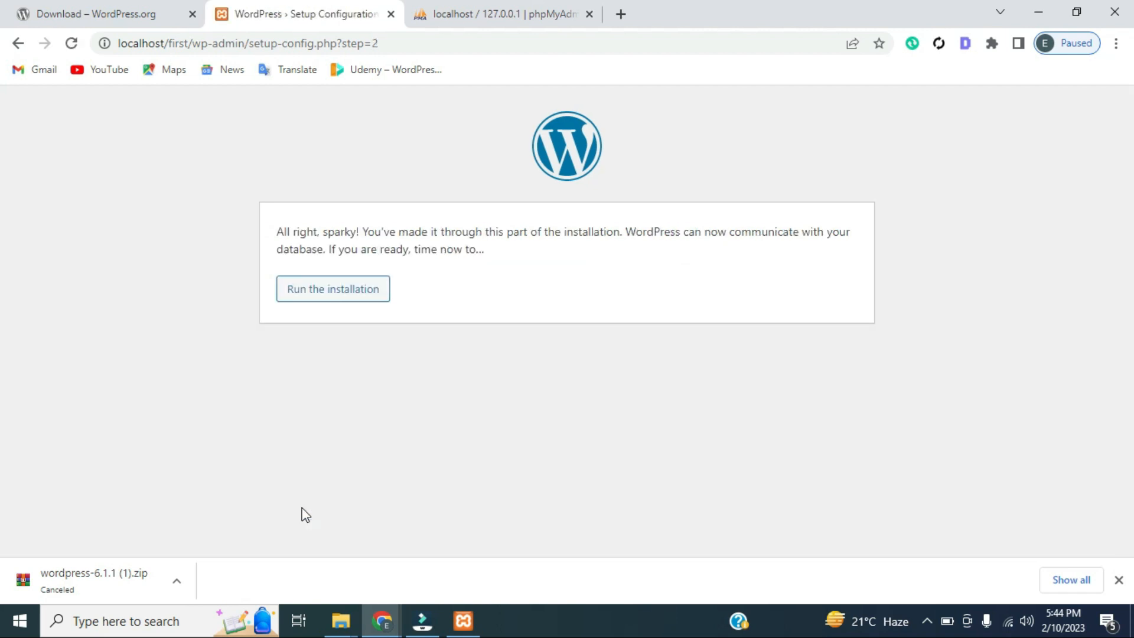
pyautogui.click(307, 302)
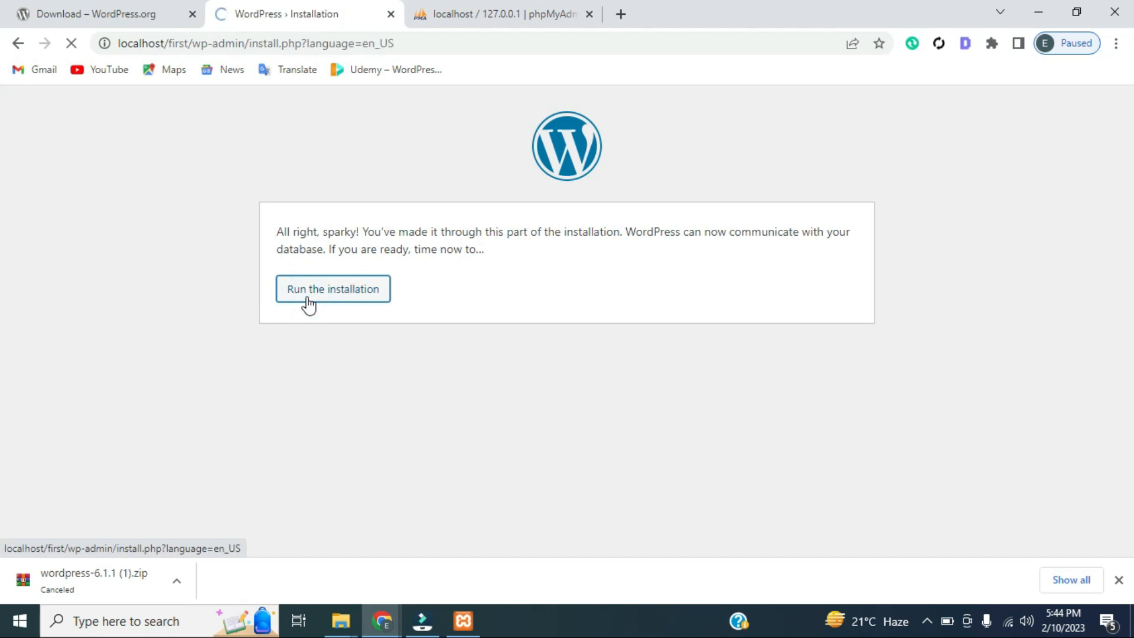
# Enter 'first' as the site title and fill in the admin username
pyautogui.click(488, 413)
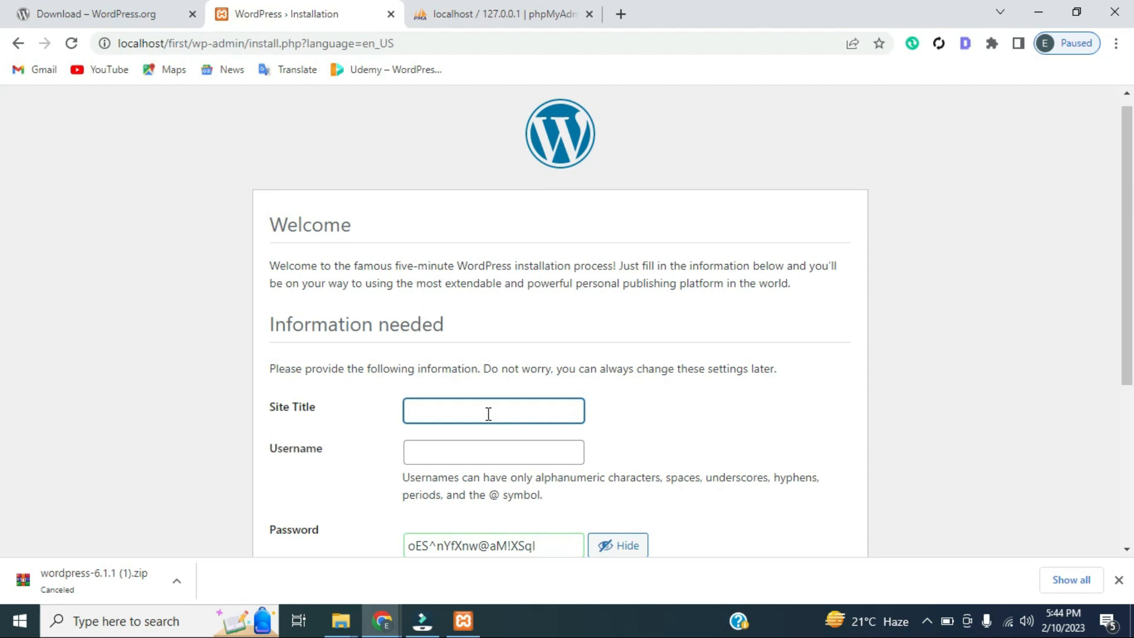
pyautogui.write('first')
pyautogui.click(483, 458)
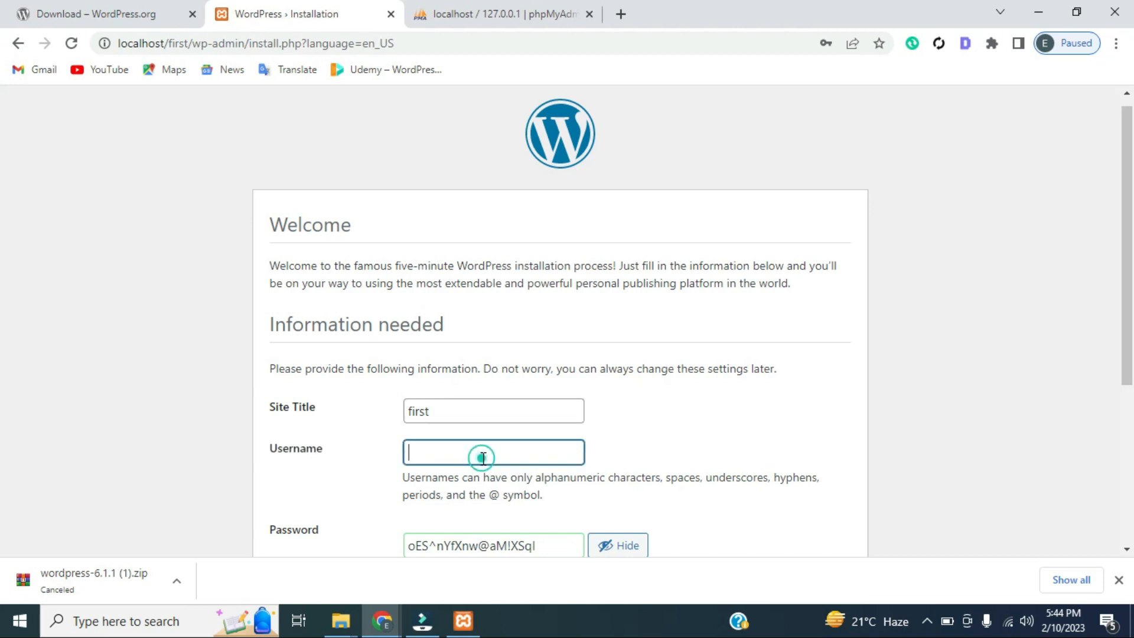
pyautogui.write('hoverzen')
pyautogui.scroll(-1, 3, 221)
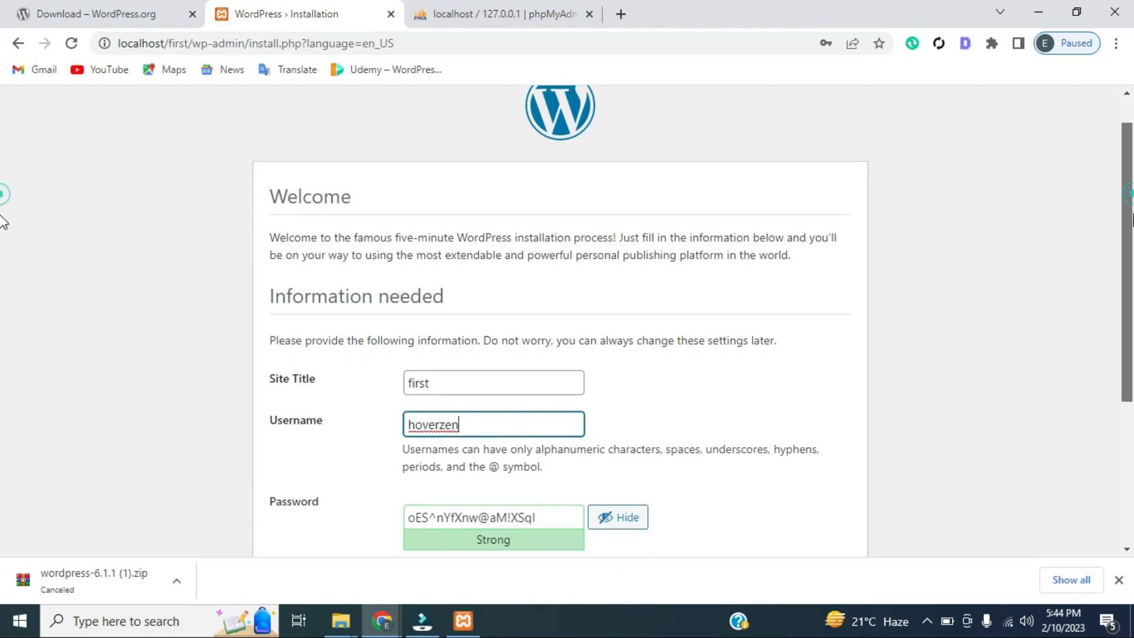
pyautogui.scroll(-1, 2, 242)
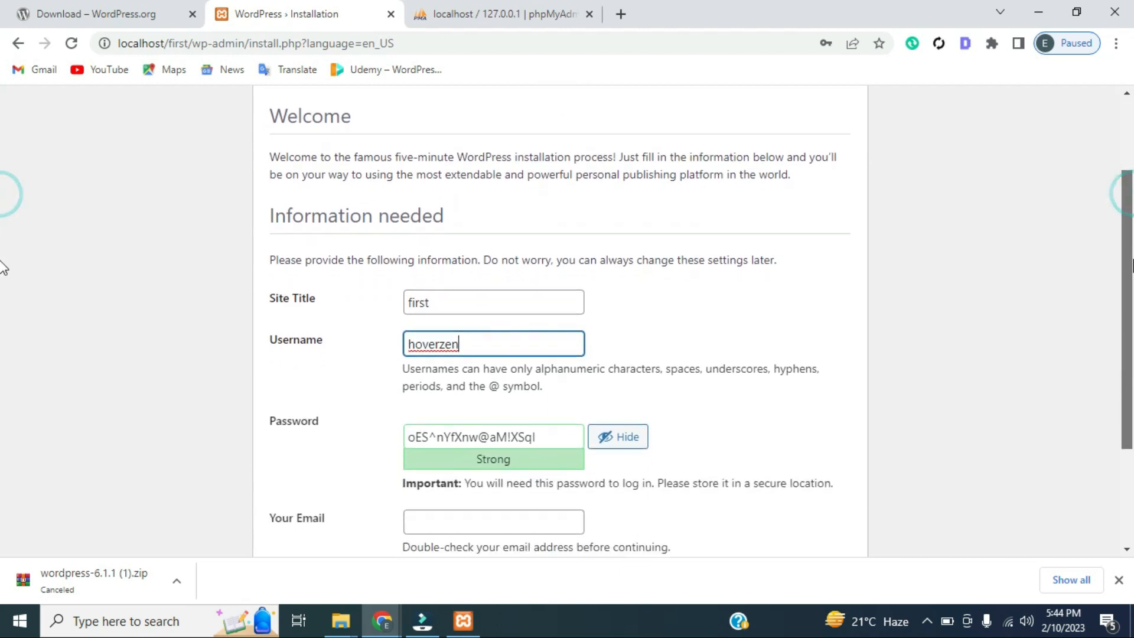
# Replace the generated admin password with a weak one and confirm its use
pyautogui.click(491, 456)
pyautogui.click(492, 437)
pyautogui.tripleClick(493, 440)
pyautogui.write('123456')
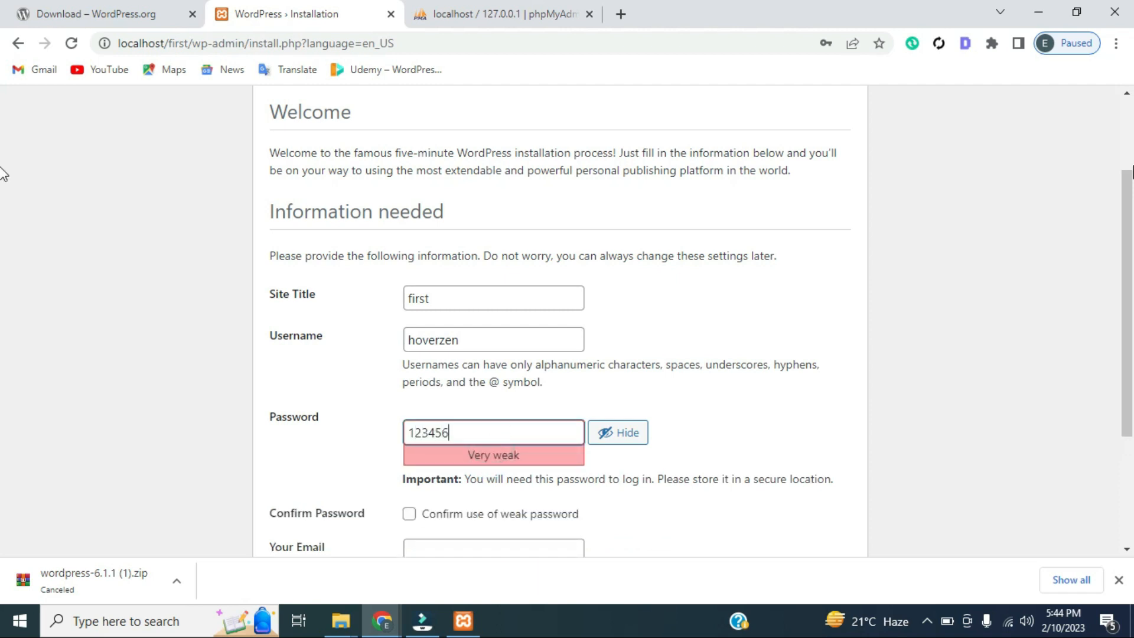
pyautogui.scroll(-2, 3, 237)
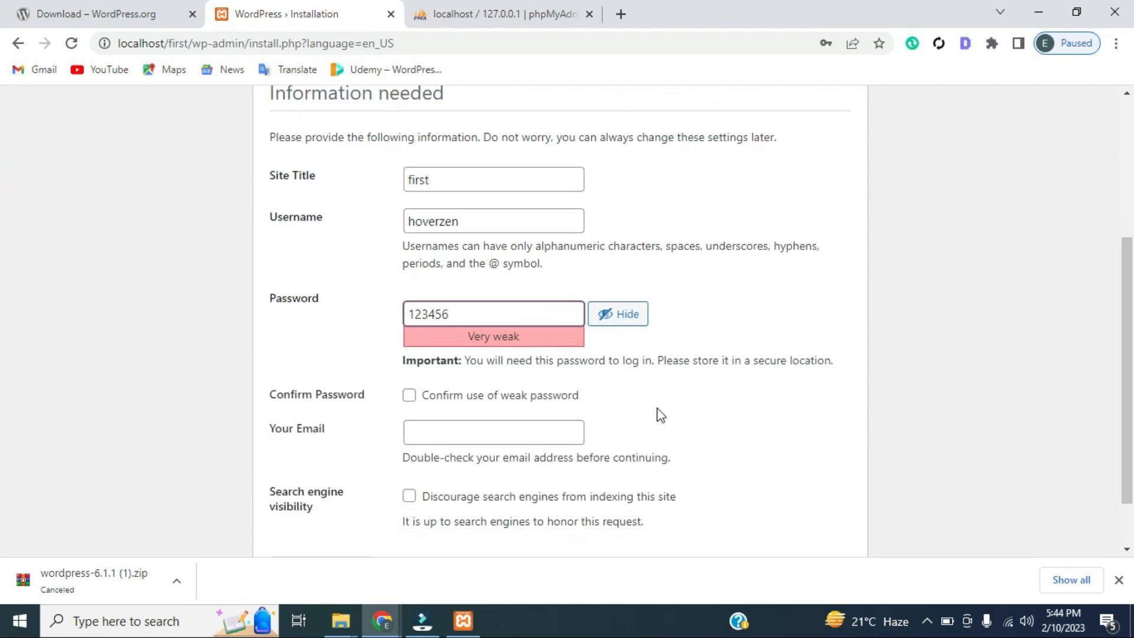
pyautogui.click(409, 396)
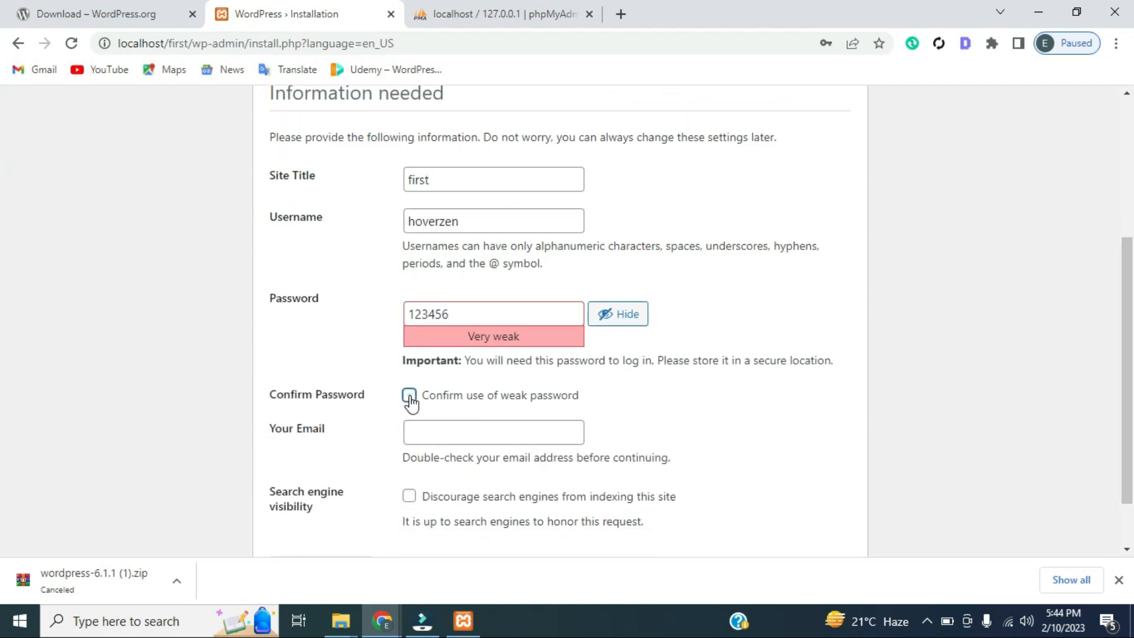
# Fill in the admin e-mail address and run the WordPress installation
pyautogui.click(450, 426)
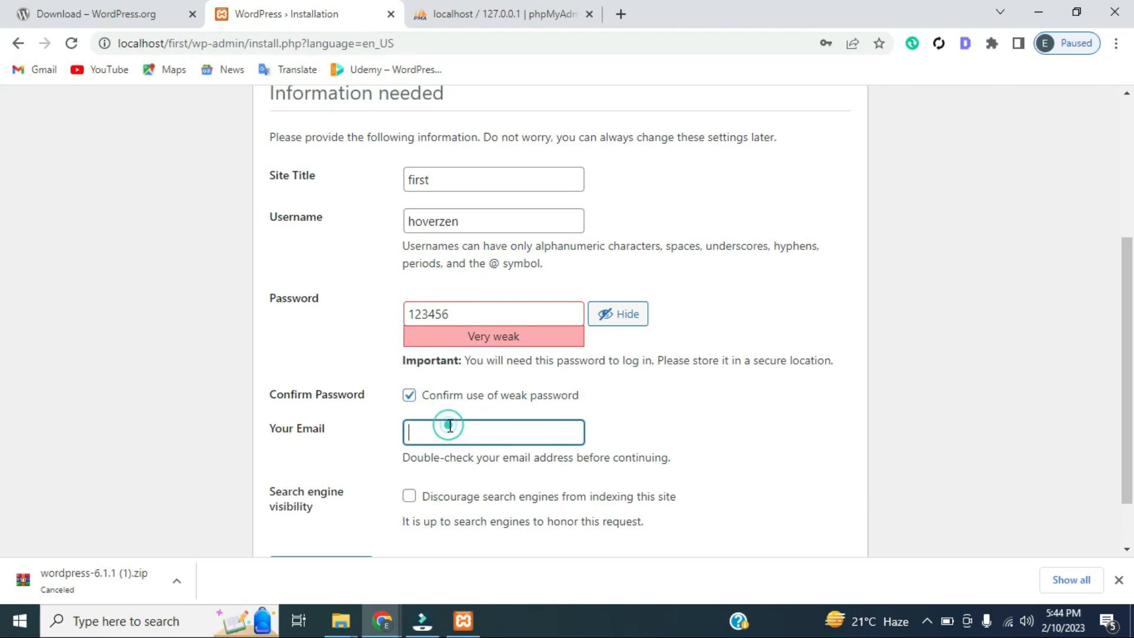
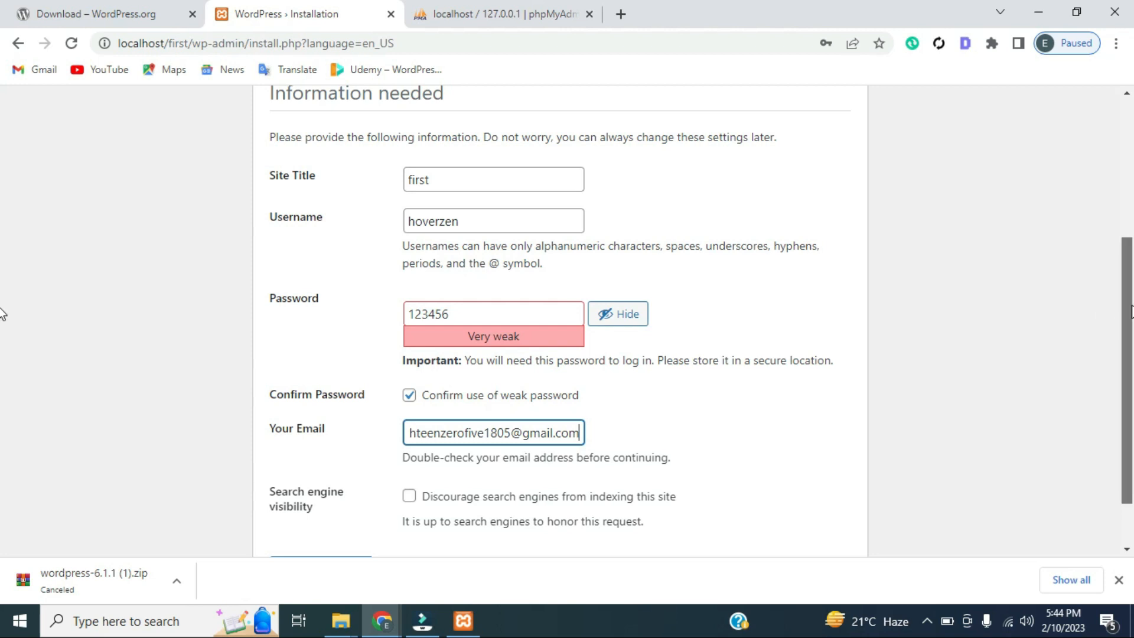
pyautogui.scroll(-2, 3, 307)
pyautogui.click(324, 509)
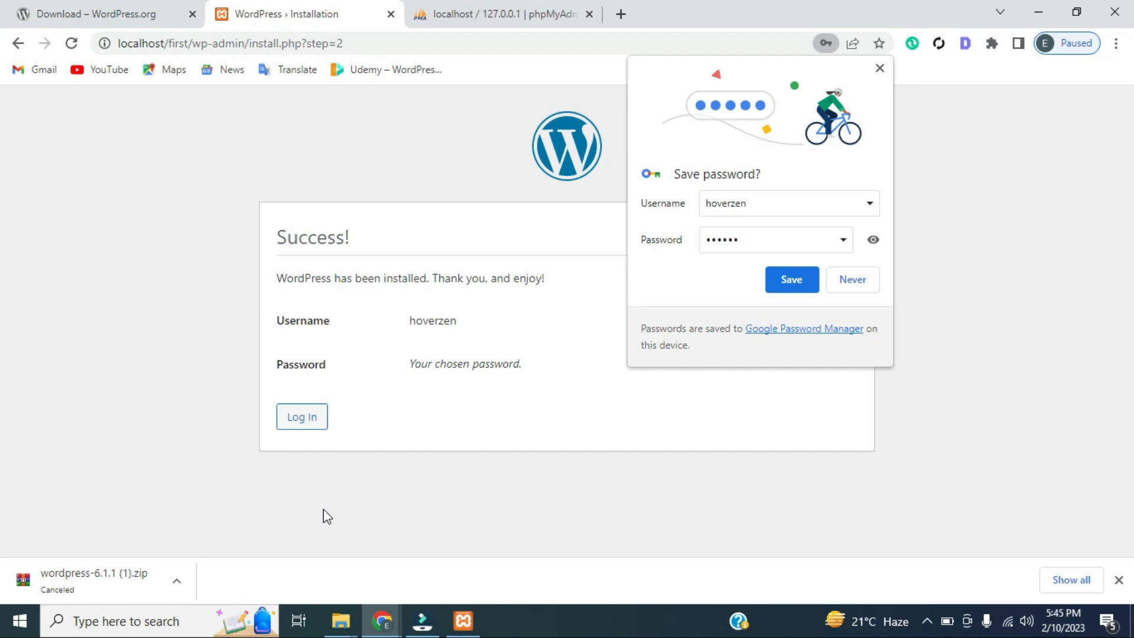
# Decline Chrome's password saving and log in with the new admin username and password
pyautogui.click(852, 280)
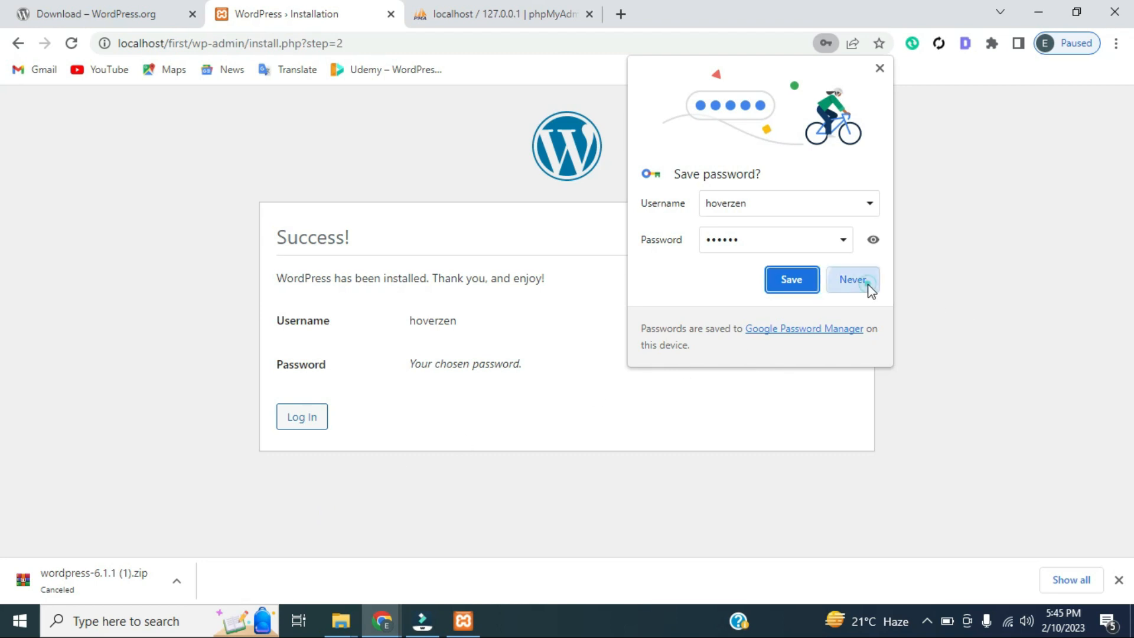
pyautogui.click(312, 417)
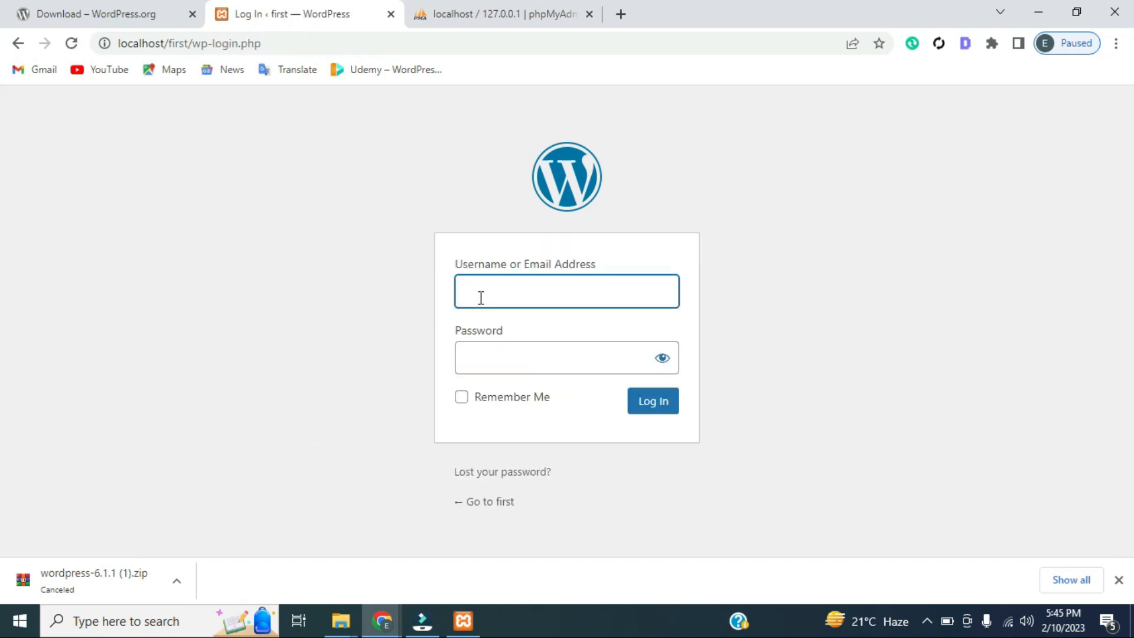
pyautogui.write('hq')
pyautogui.write('verze')
pyautogui.write('n')
pyautogui.click(500, 359)
pyautogui.write('******')
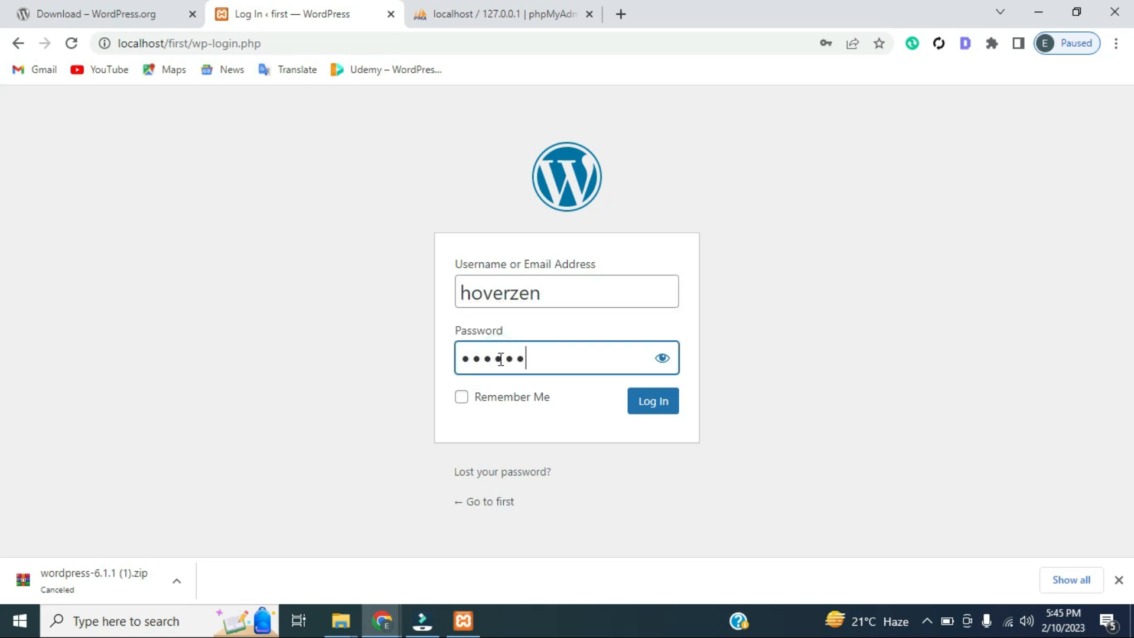
pyautogui.click(643, 409)
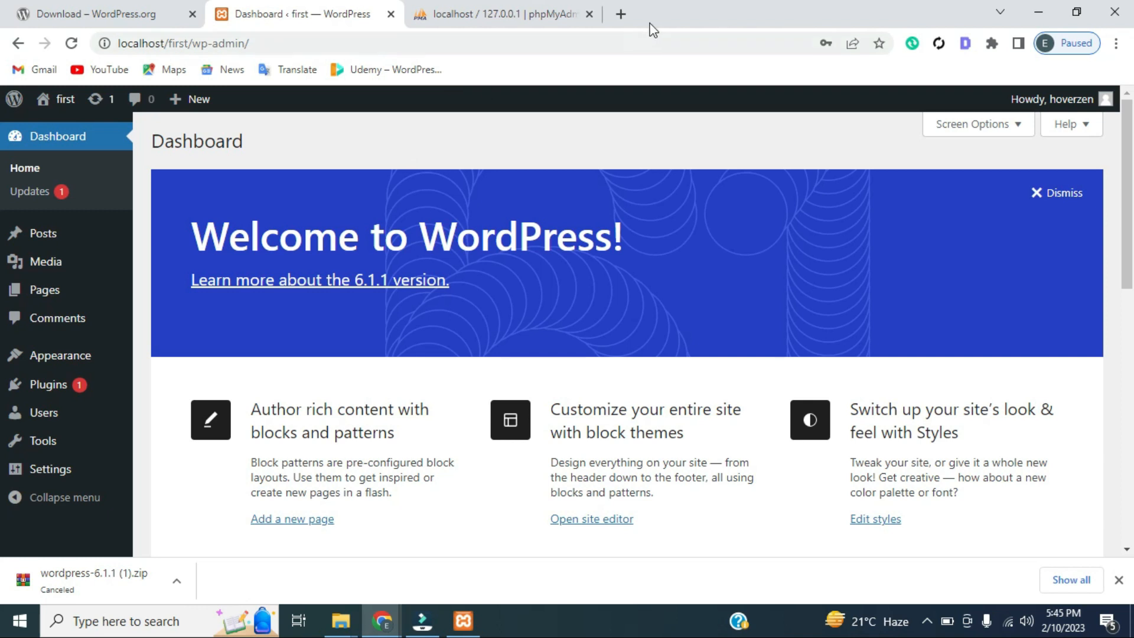
# Load localhost/first in a new tab, then return to the Dashboard tab
pyautogui.click(621, 14)
pyautogui.write('local')
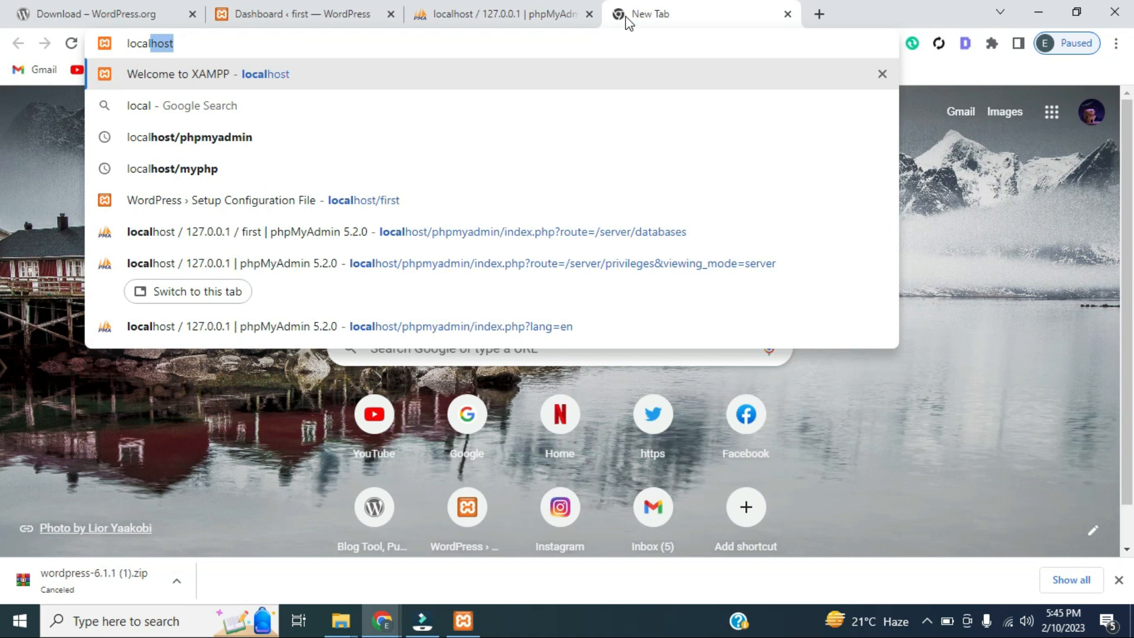
pyautogui.write('host/')
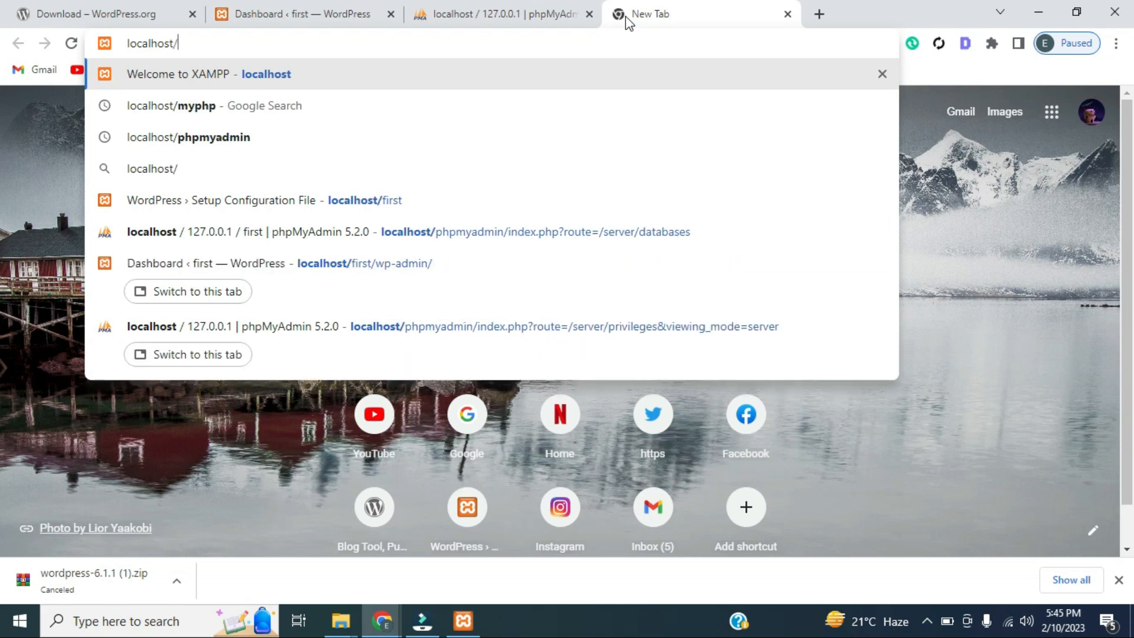
pyautogui.write('first')
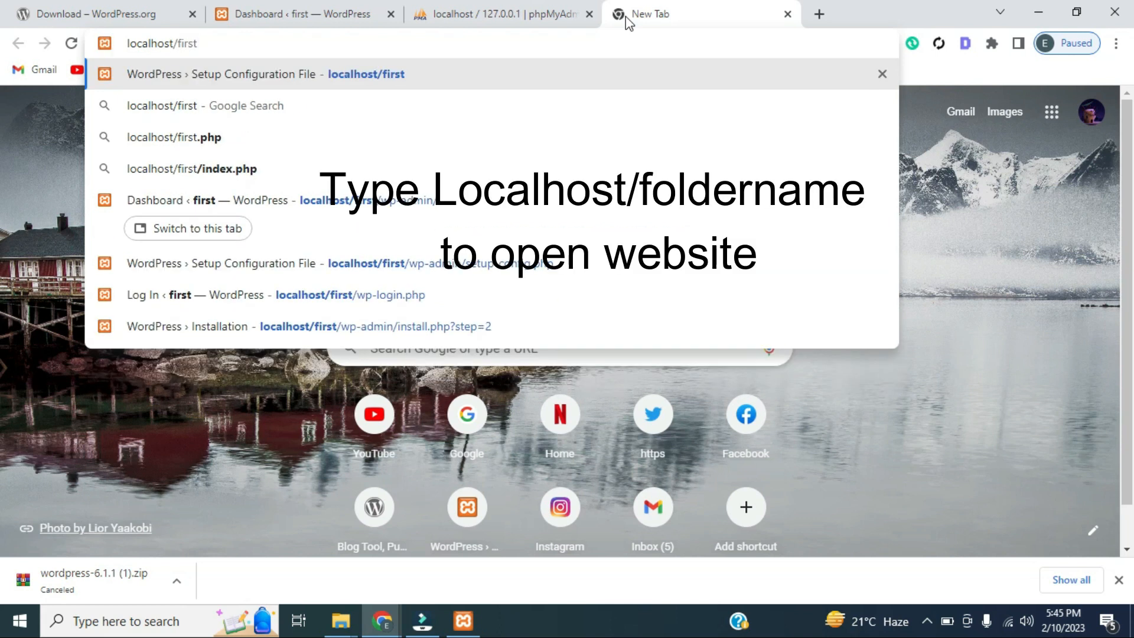
pyautogui.press('Return')
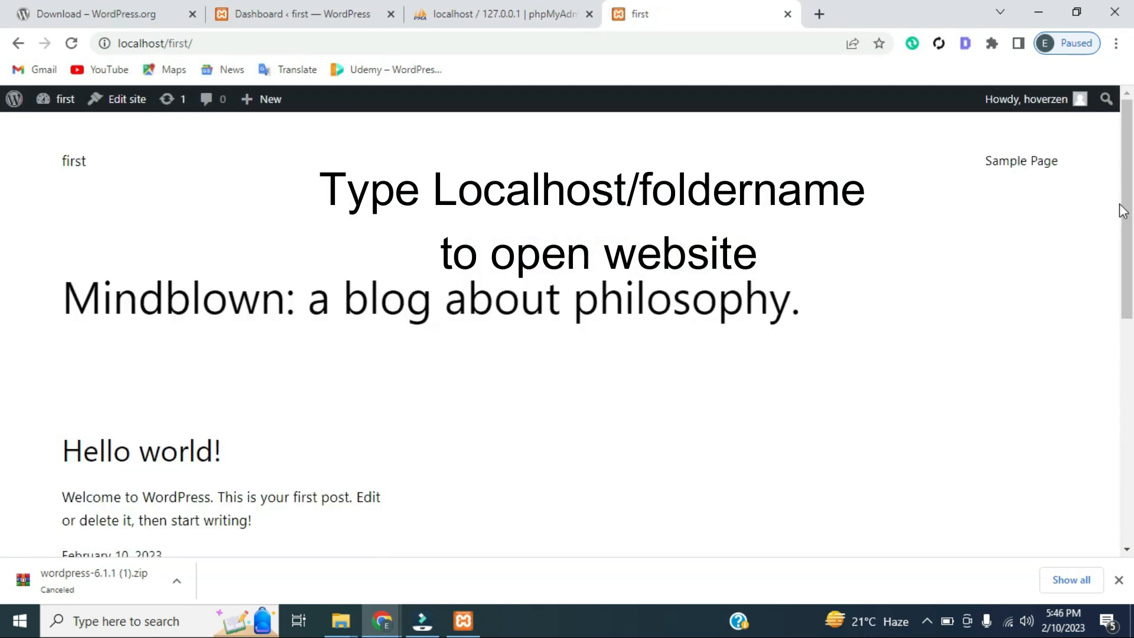
pyautogui.moveTo(1121, 207)
pyautogui.mouseDown()
pyautogui.moveTo(1118, 463)
pyautogui.moveTo(1131, 192)
pyautogui.mouseUp()
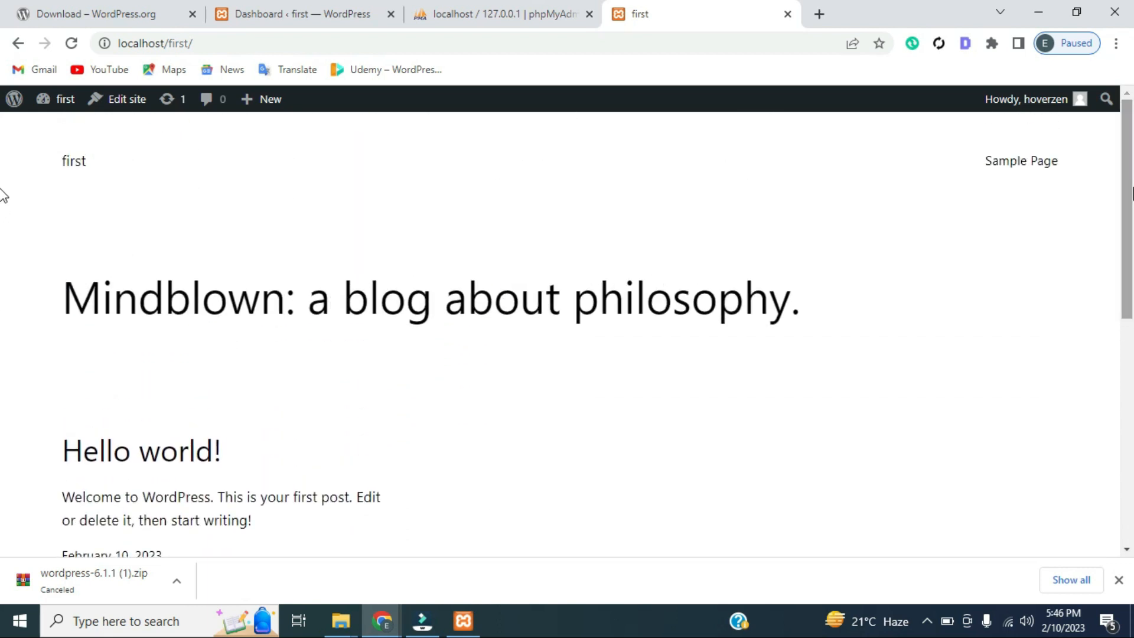
pyautogui.click(354, 14)
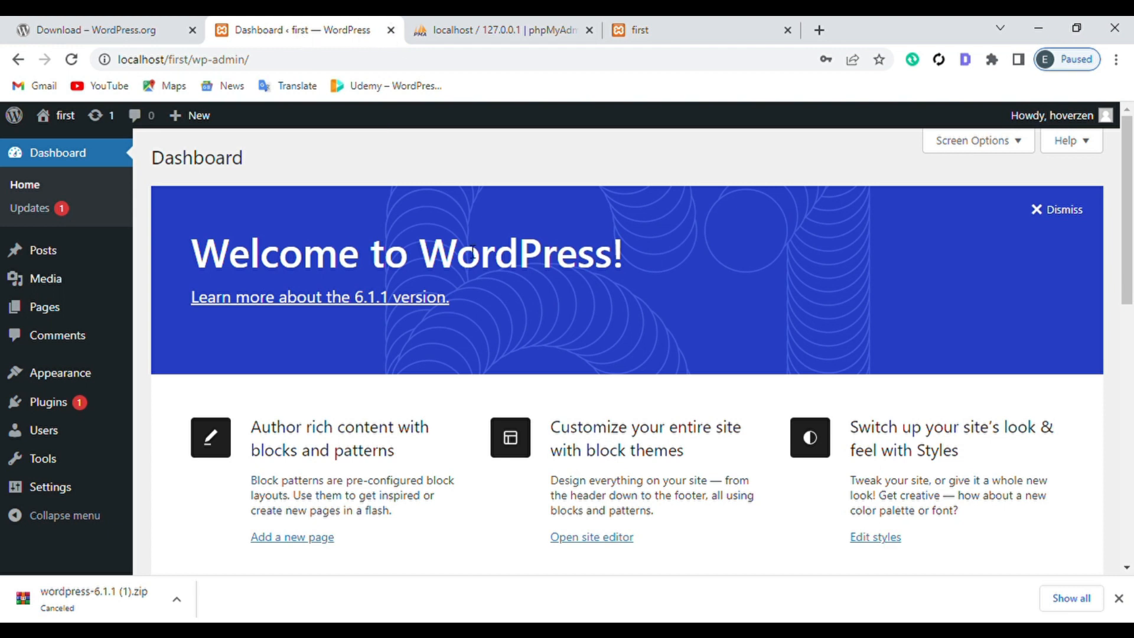
# Close the Dashboard tab and load localhost/first/wp-admin in a new tab
pyautogui.click(391, 31)
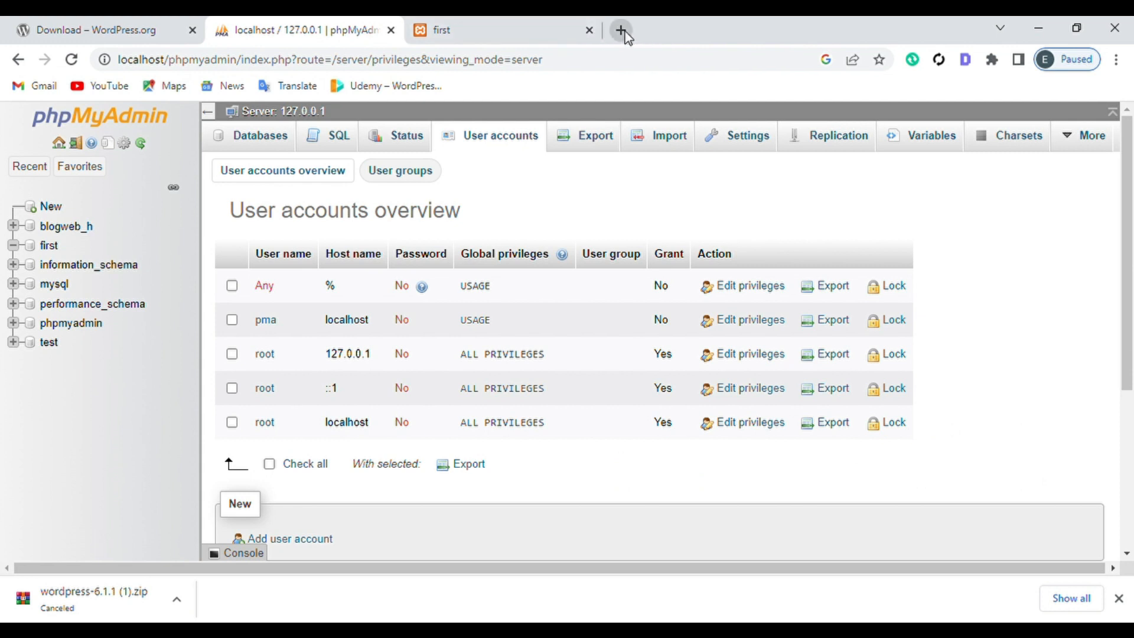
pyautogui.click(622, 30)
pyautogui.write('loca')
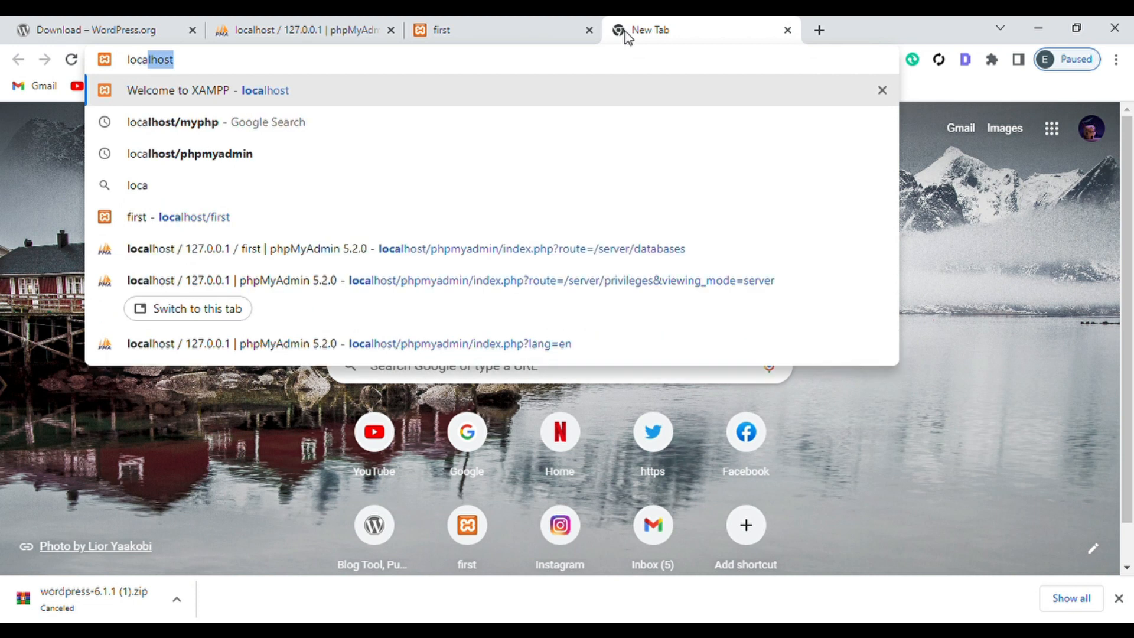
pyautogui.write('l')
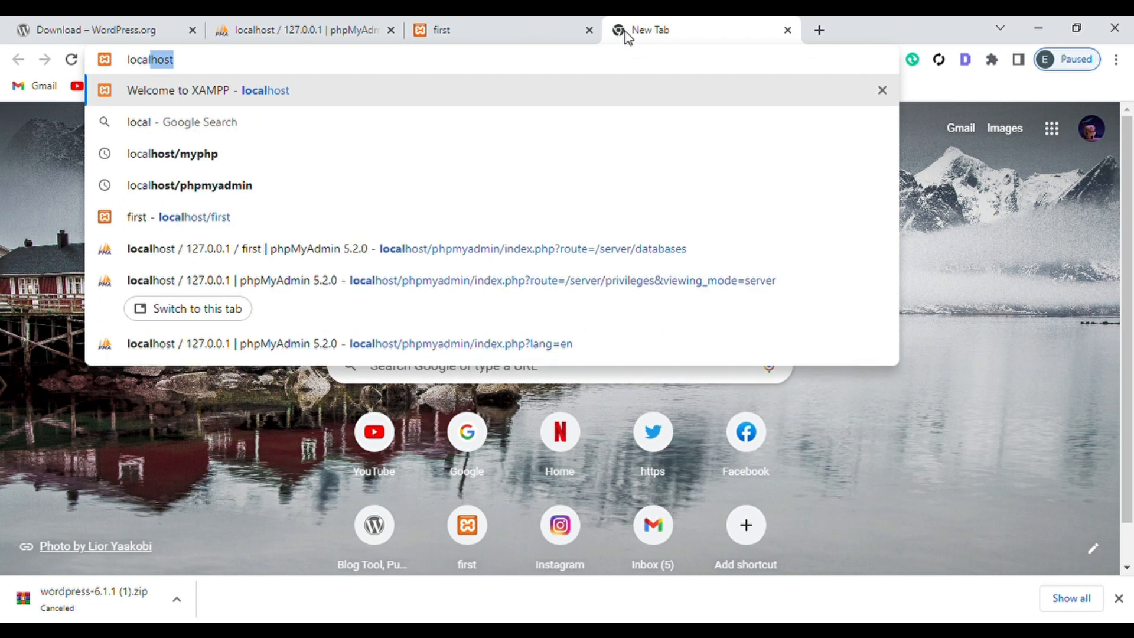
pyautogui.write('host')
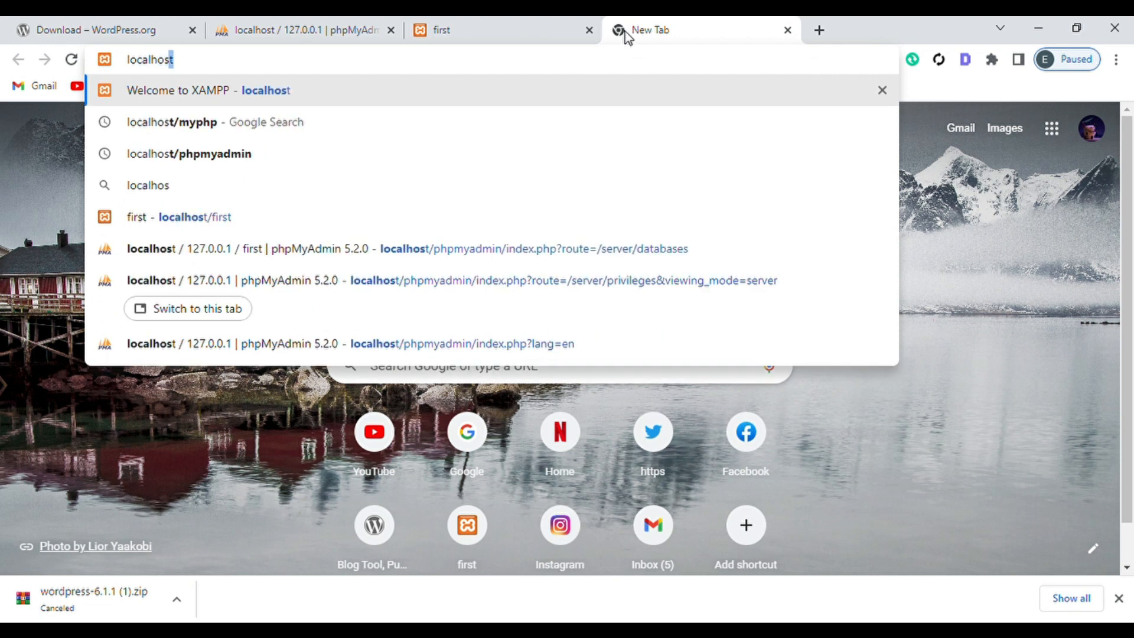
pyautogui.write('/first')
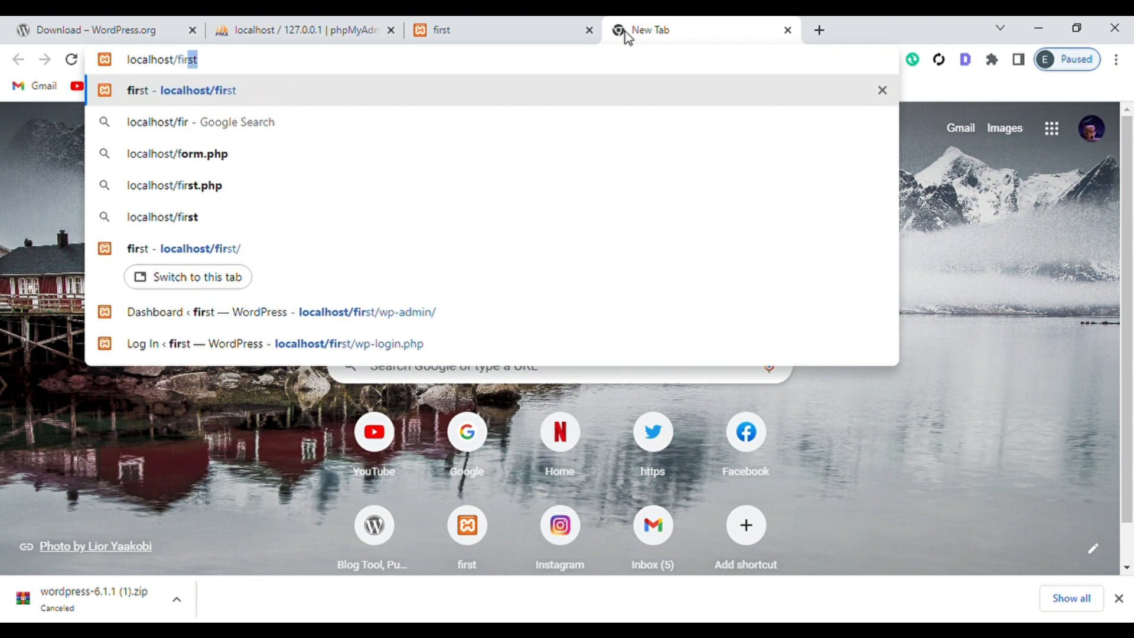
pyautogui.write('/')
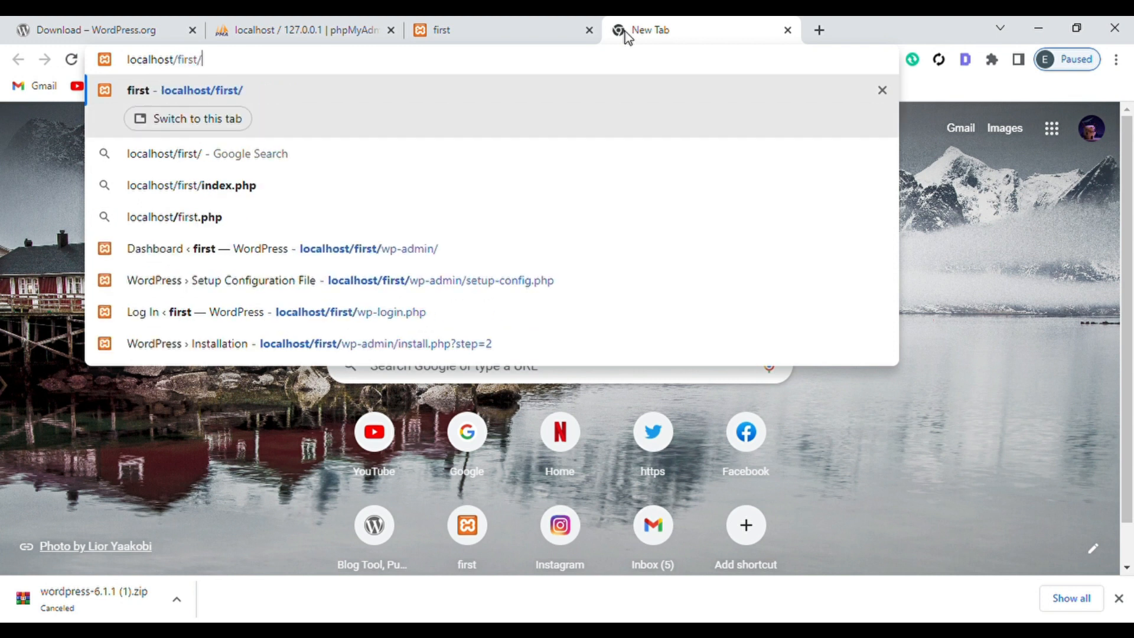
pyautogui.write('wp-a')
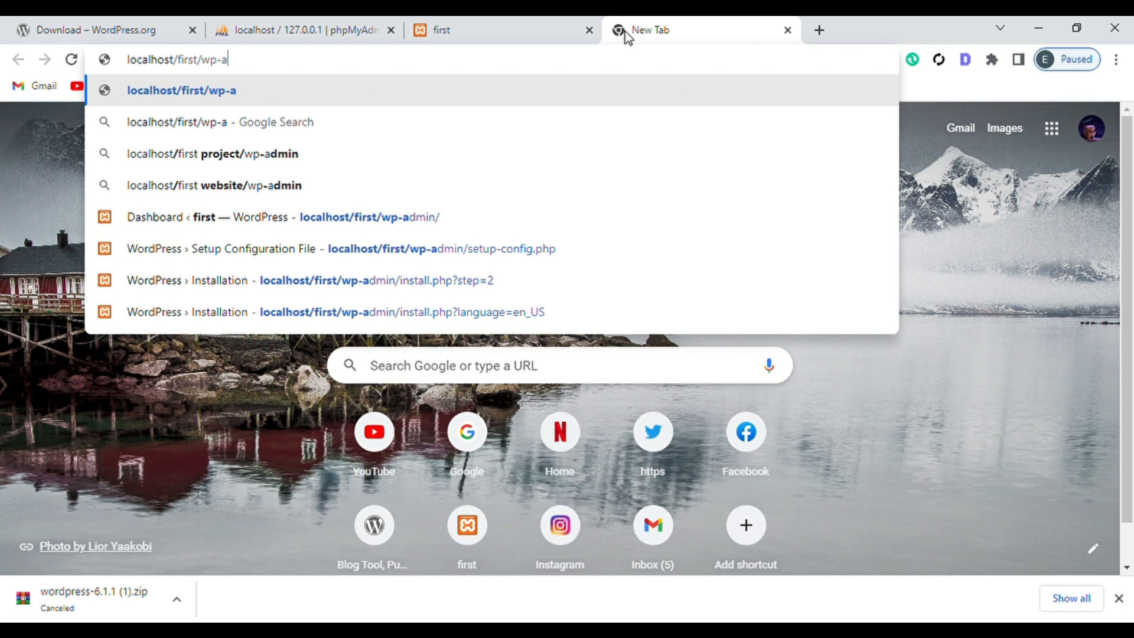
pyautogui.write('dmin')
pyautogui.press('Return')
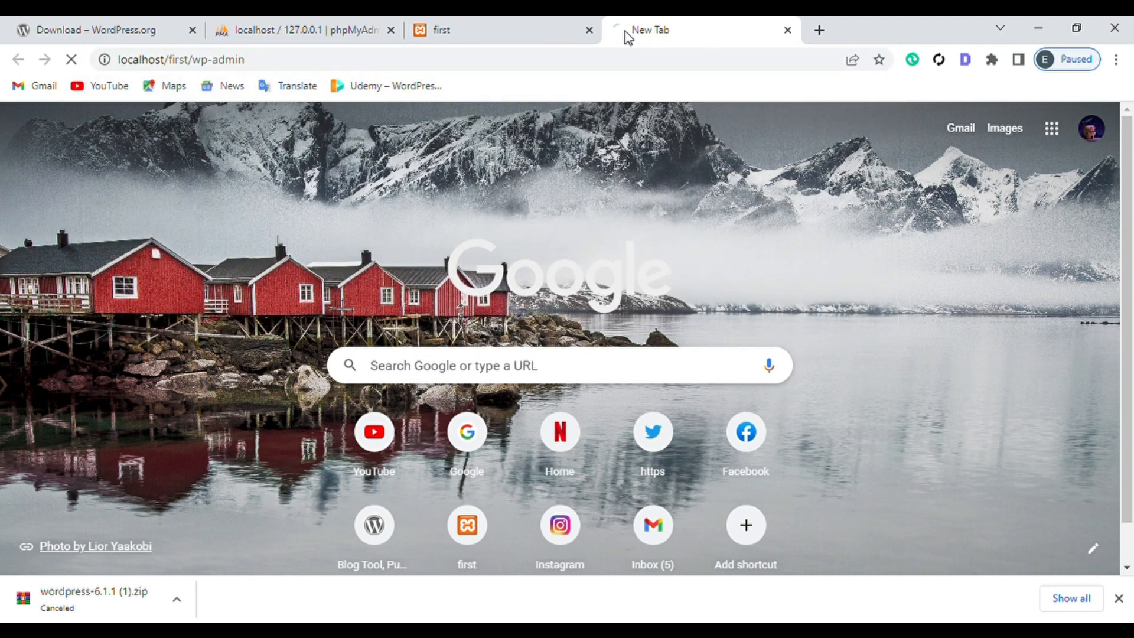